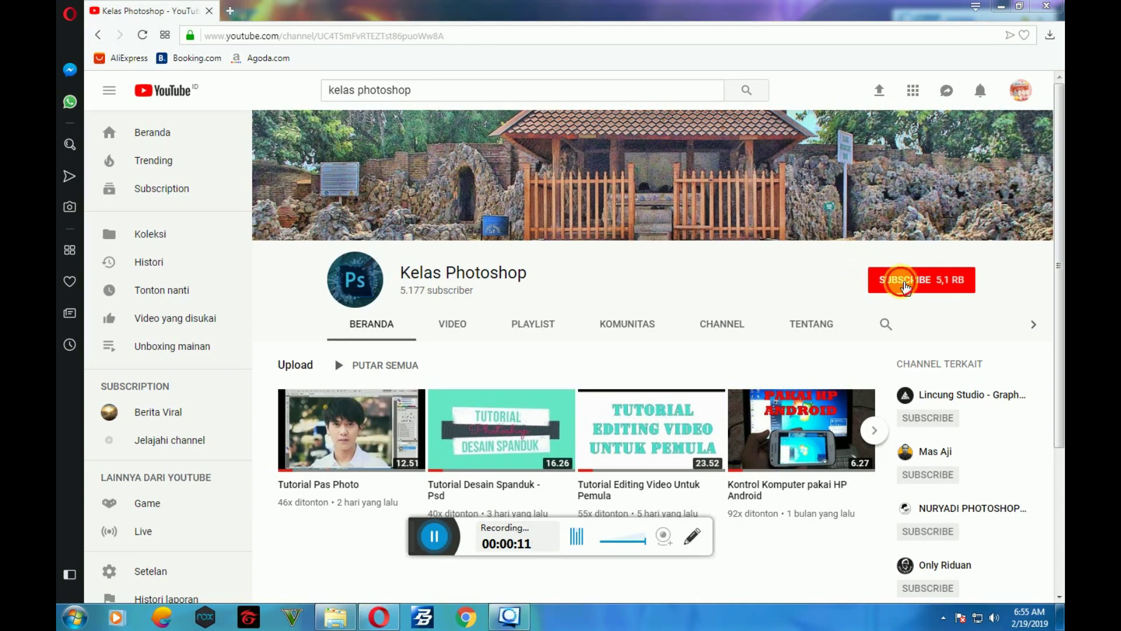
- Subscribe to the Kelas Photoshop channel and turn on notifications for its new videos
{"action": "left_click", "coordinate": [906, 286]}
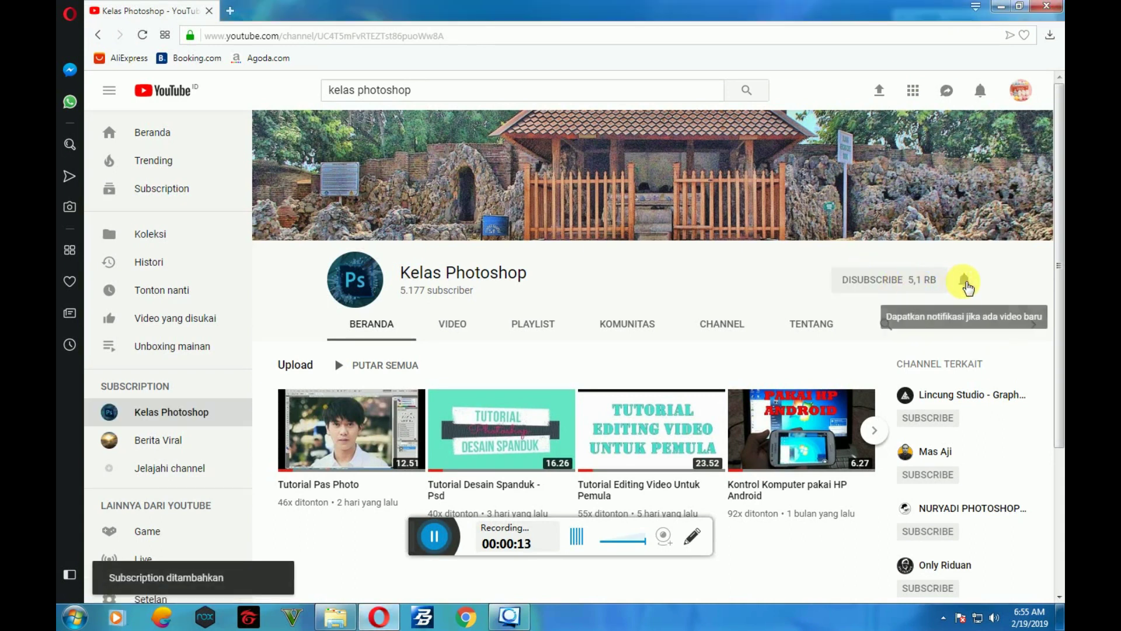
{"action": "left_click", "coordinate": [964, 282]}
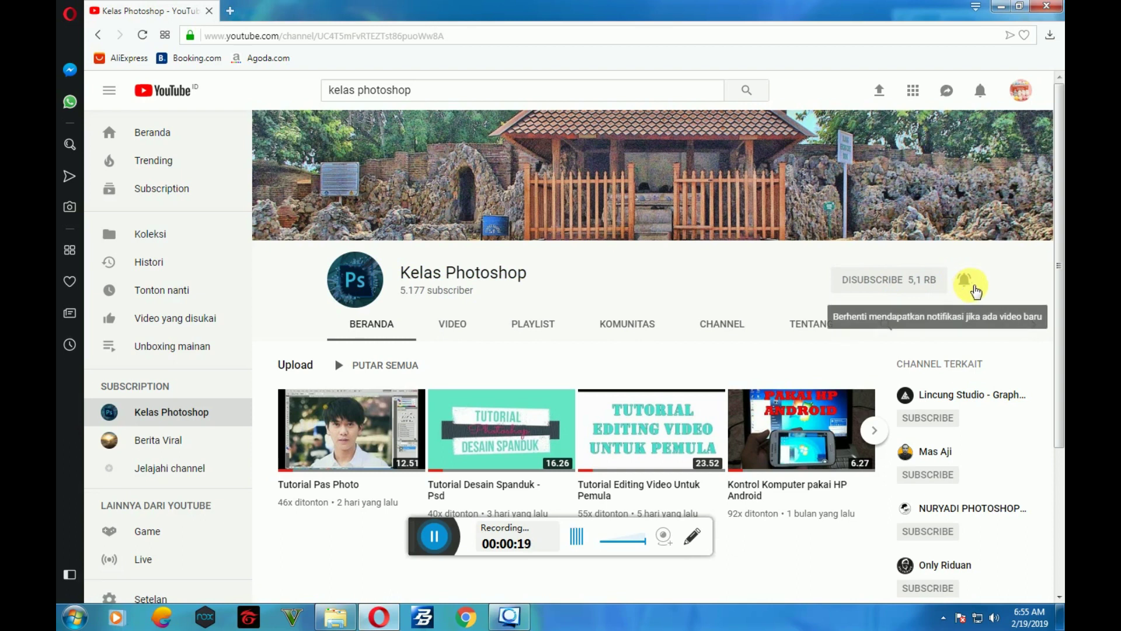
{"action": "left_click", "coordinate": [435, 537]}
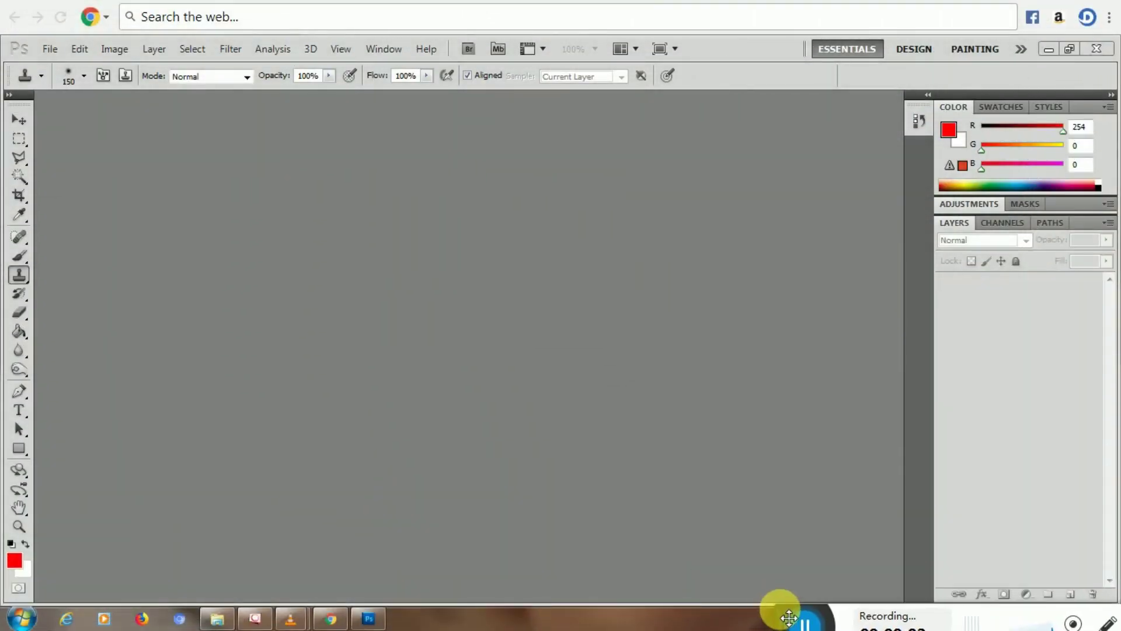
- Open apple1.jpg and lion-3317670_960_720.jpg in Photoshop from the psd\image folder on drive D
{"action": "left_click", "coordinate": [224, 619]}
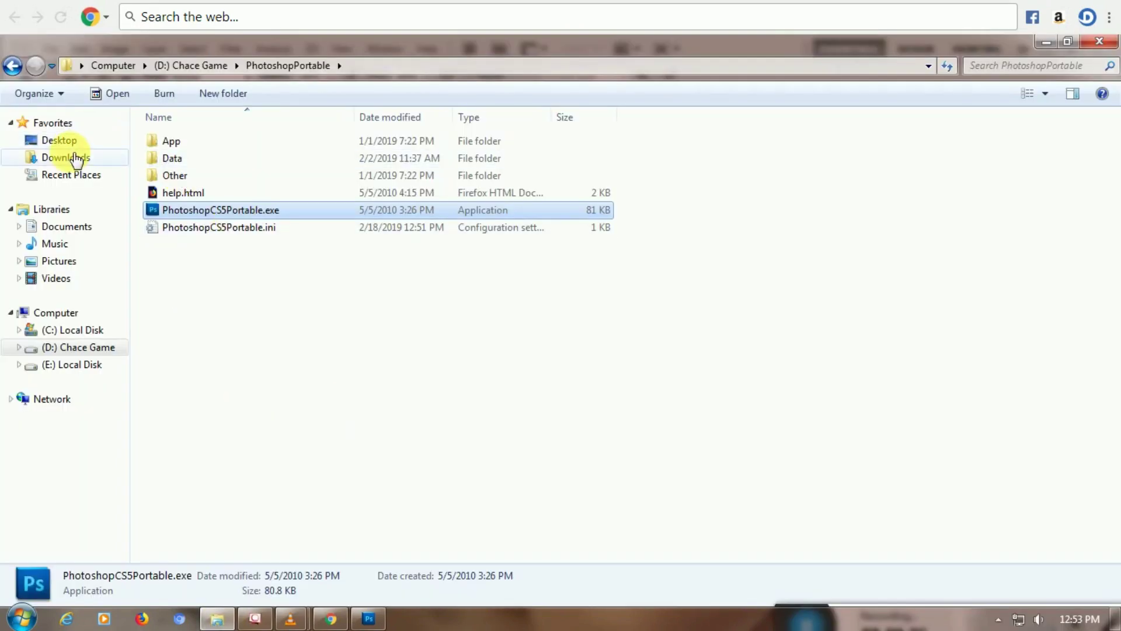
{"action": "left_click", "coordinate": [50, 346]}
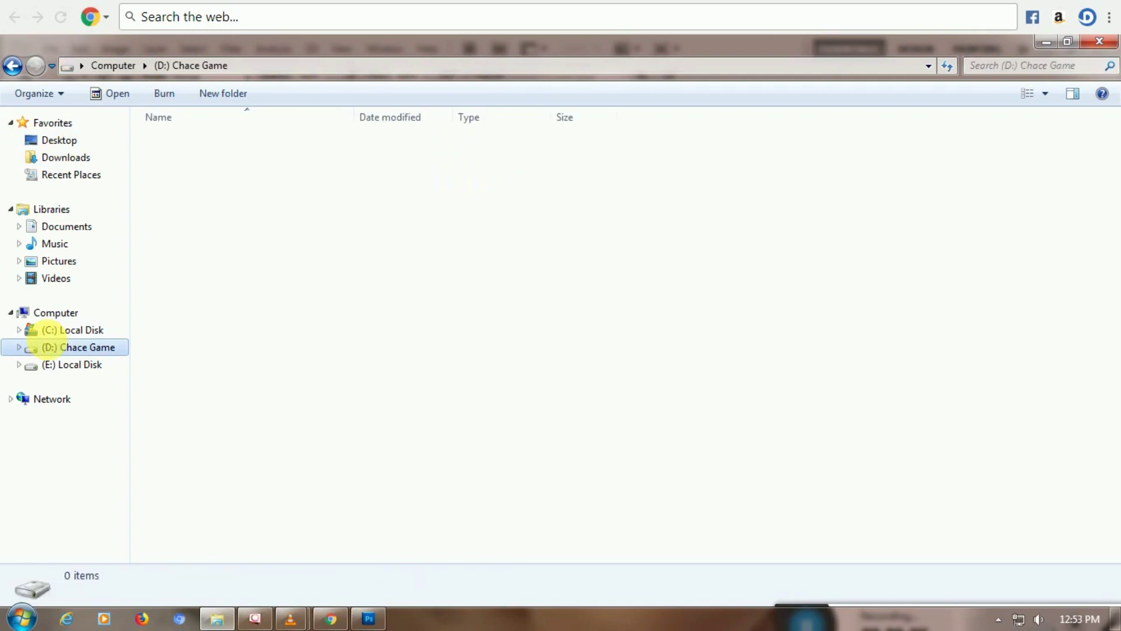
{"action": "double_click", "coordinate": [175, 227]}
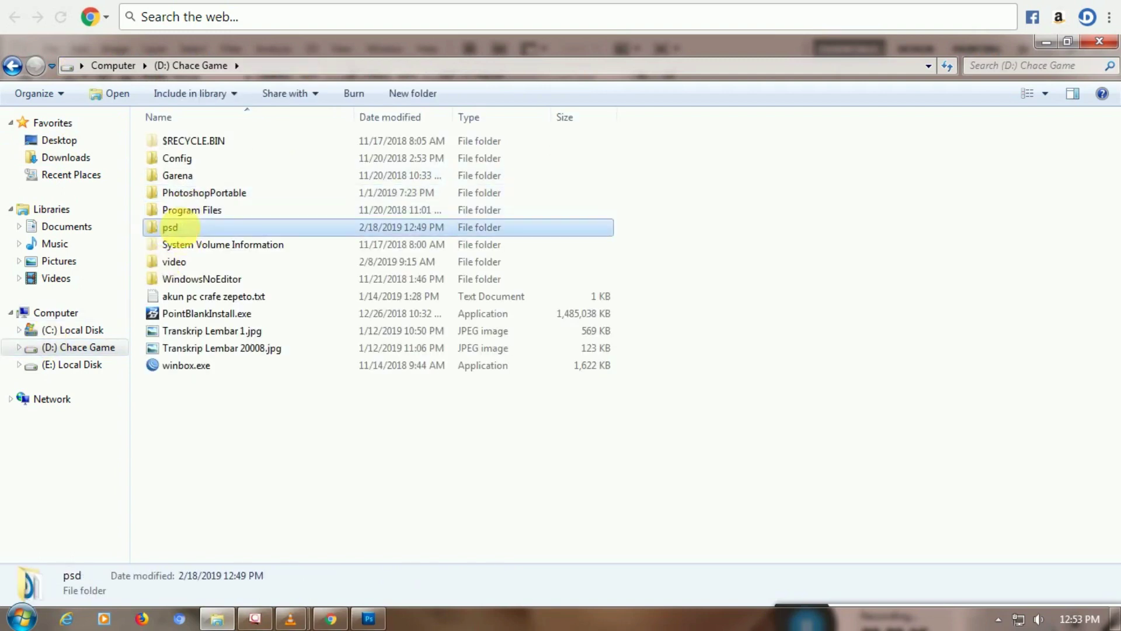
{"action": "left_click", "coordinate": [178, 143]}
{"action": "double_click", "coordinate": [181, 146]}
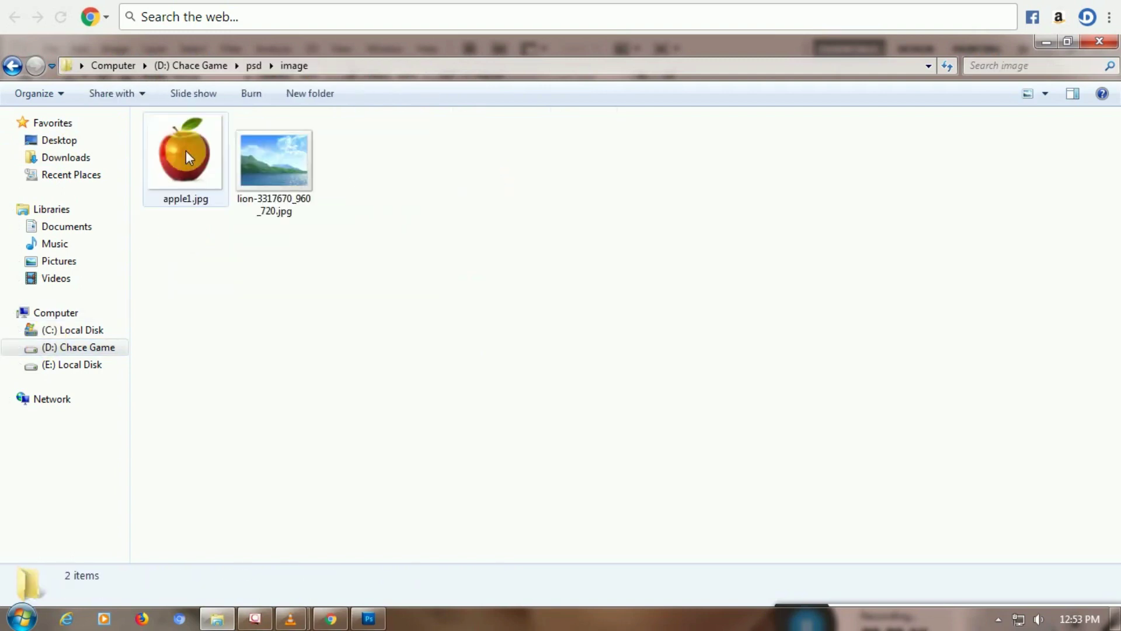
{"action": "left_click_drag", "start_coordinate": [197, 228], "coordinate": [411, 393]}
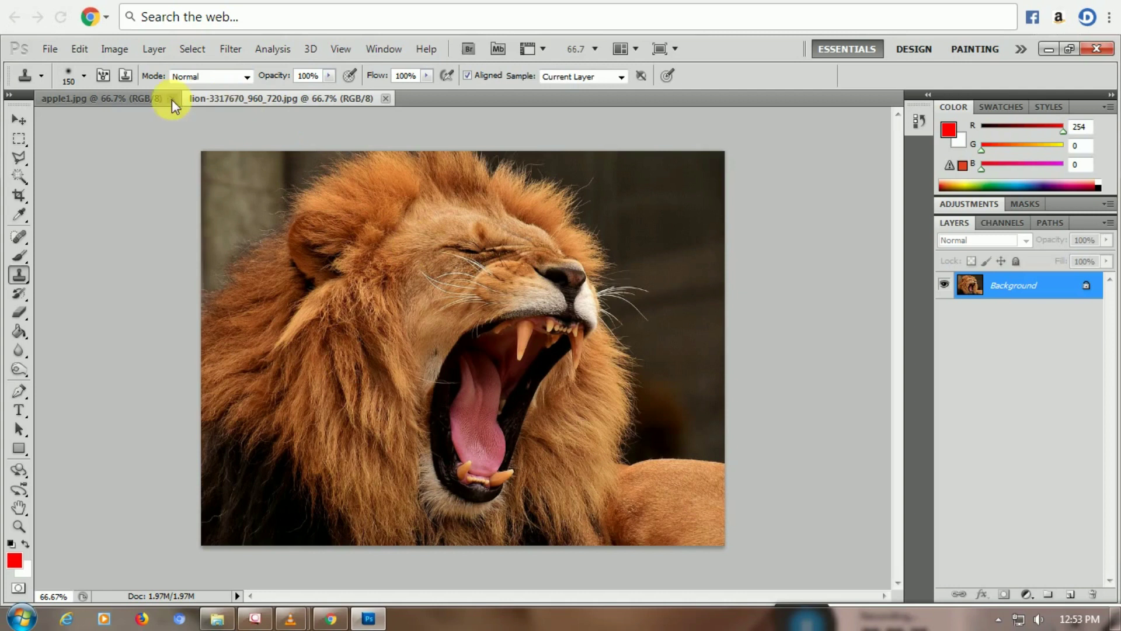
- Float the lion document, copy its image into apple1.jpg as a new layer, and close the lion document
{"action": "left_click_drag", "start_coordinate": [243, 100], "coordinate": [415, 210]}
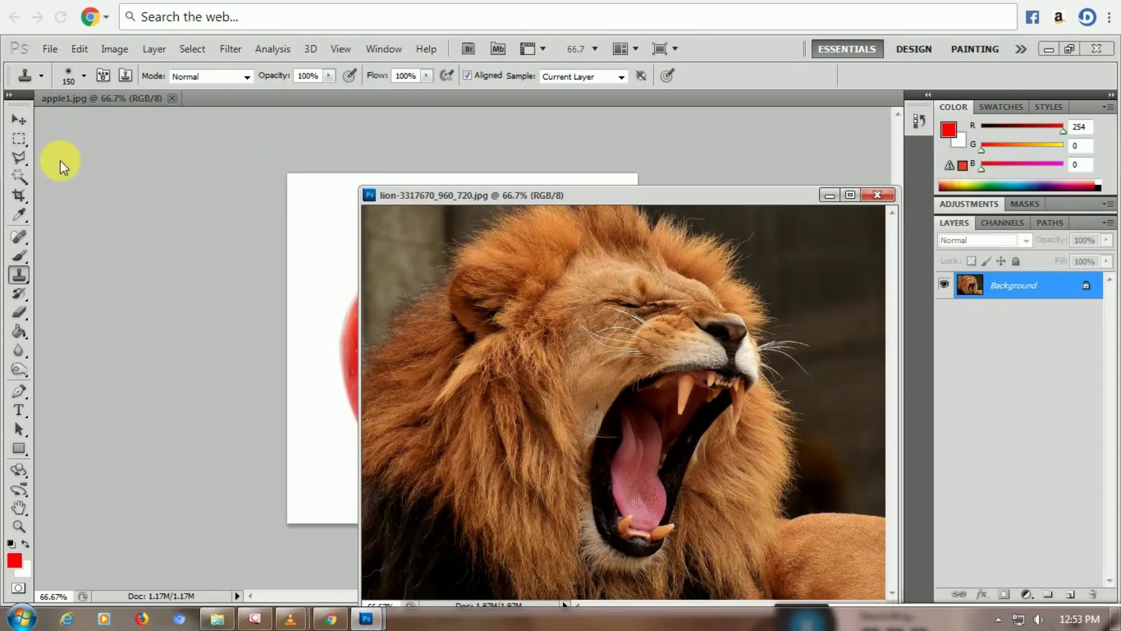
{"action": "left_click", "coordinate": [11, 122]}
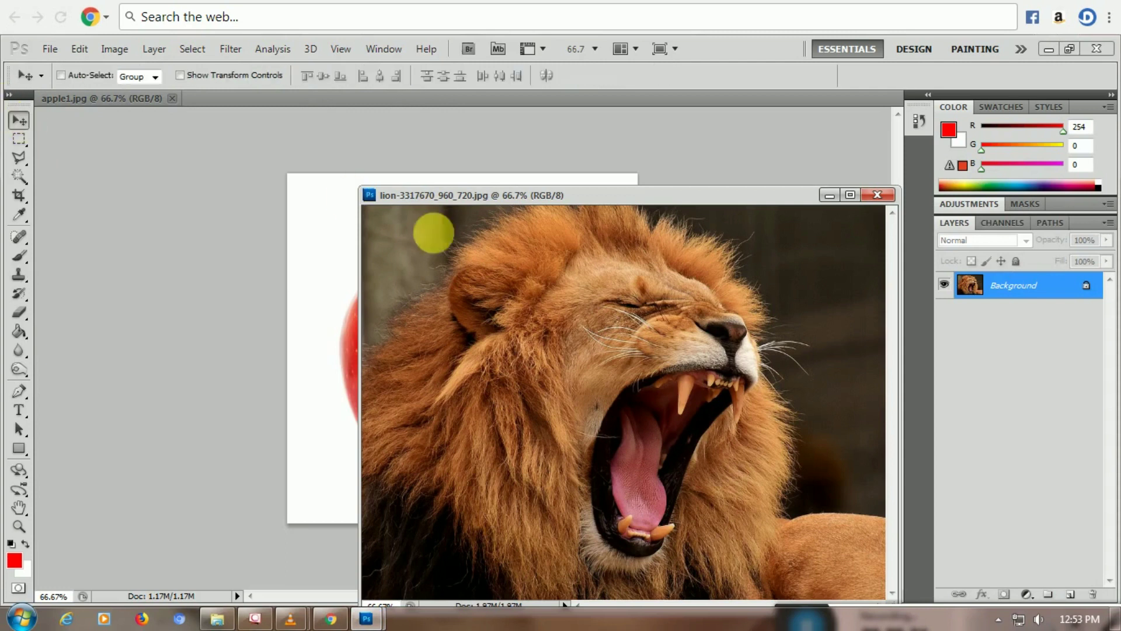
{"action": "left_click_drag", "start_coordinate": [475, 263], "coordinate": [341, 275]}
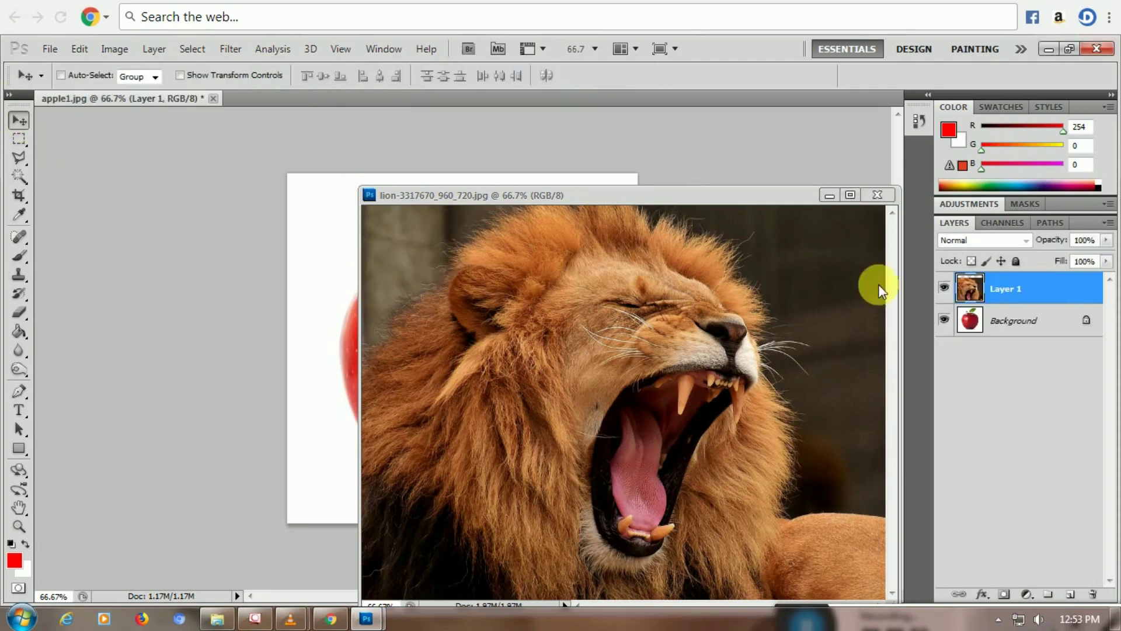
{"action": "left_click", "coordinate": [877, 196]}
- Scale the lion layer to about 72% width and 64% height and place it over the apple
{"action": "left_click_drag", "start_coordinate": [500, 293], "coordinate": [506, 282]}
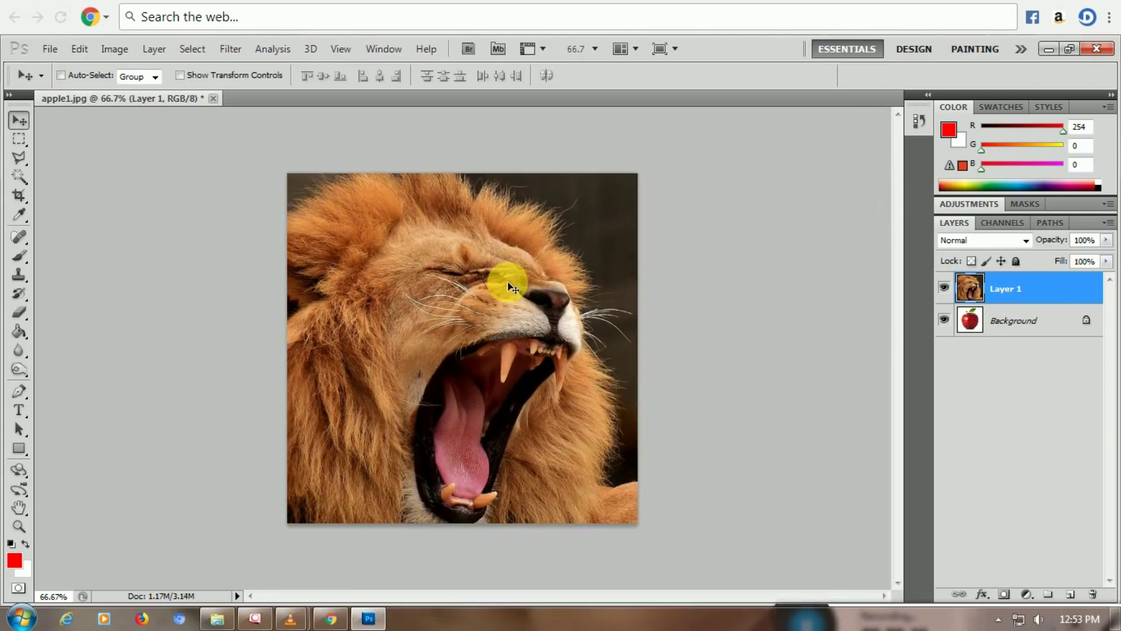
{"action": "key", "text": "ctrl+t"}
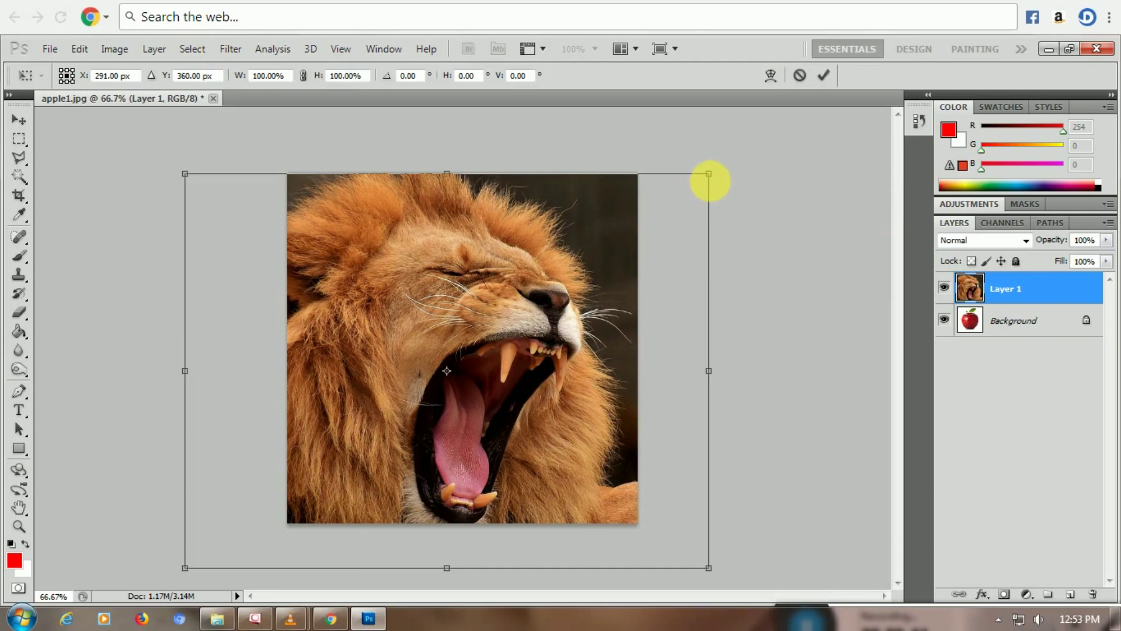
{"action": "left_click_drag", "start_coordinate": [709, 175], "coordinate": [571, 340]}
{"action": "left_click_drag", "start_coordinate": [410, 415], "coordinate": [531, 354]}
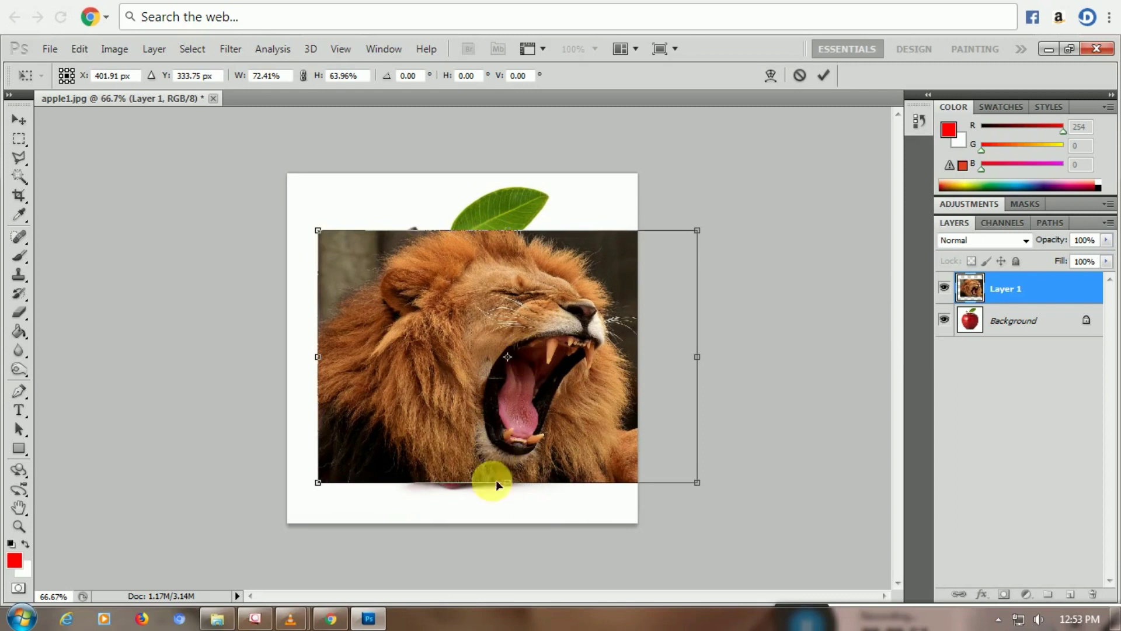
{"action": "key", "text": "Return"}
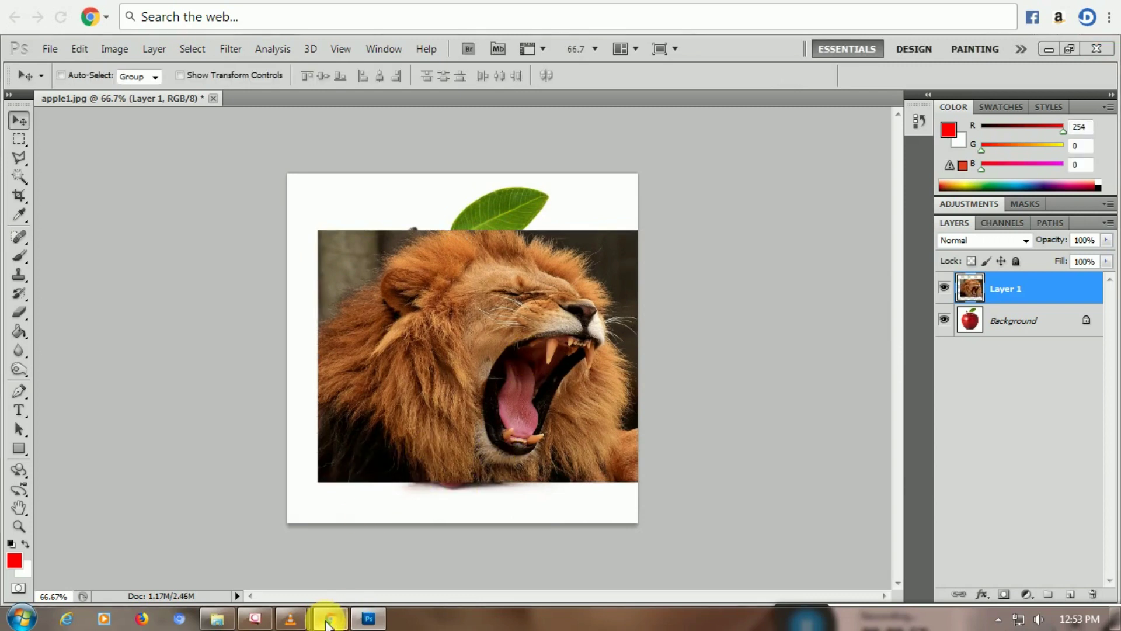
- Close the Chrome and VLC windows running in the background and return to Photoshop
{"action": "right_click", "coordinate": [327, 620]}
{"action": "left_click", "coordinate": [326, 576]}
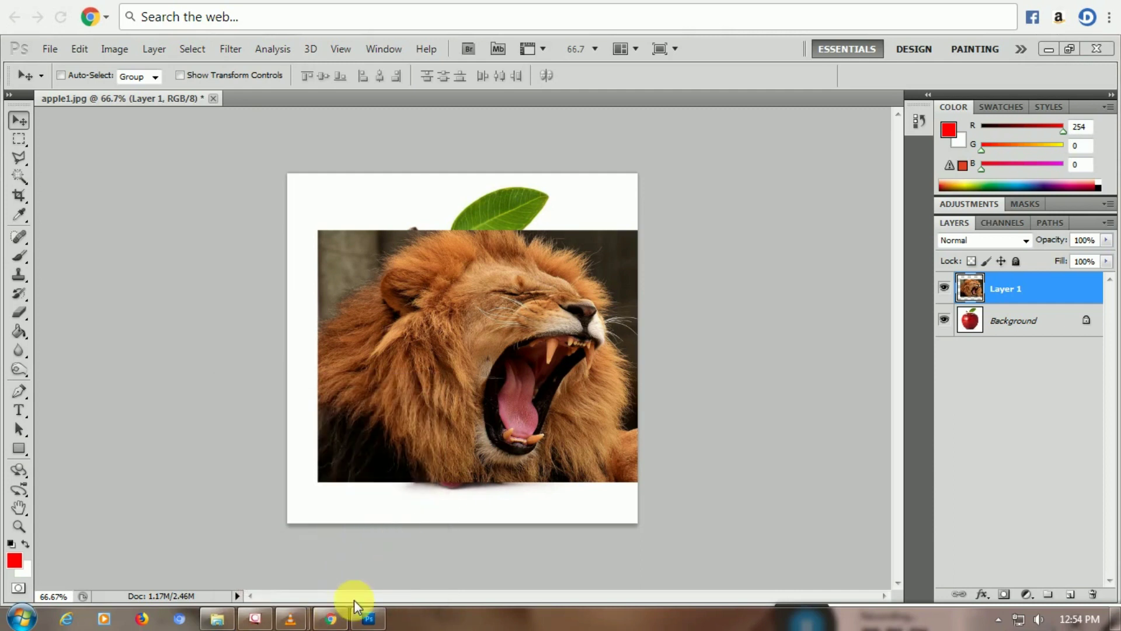
{"action": "right_click", "coordinate": [299, 617]}
{"action": "left_click", "coordinate": [296, 576]}
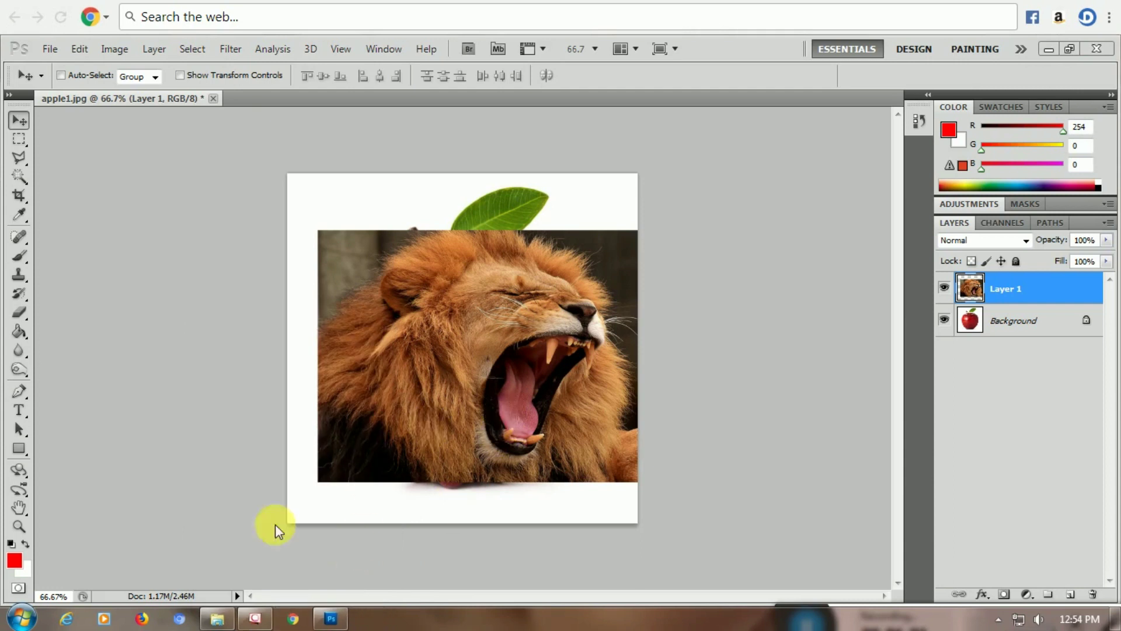
{"action": "left_click", "coordinate": [320, 621]}
- Lower the lion layer's opacity to 54% and reposition it so the open mouth lies over the apple
{"action": "left_click_drag", "start_coordinate": [472, 414], "coordinate": [453, 455]}
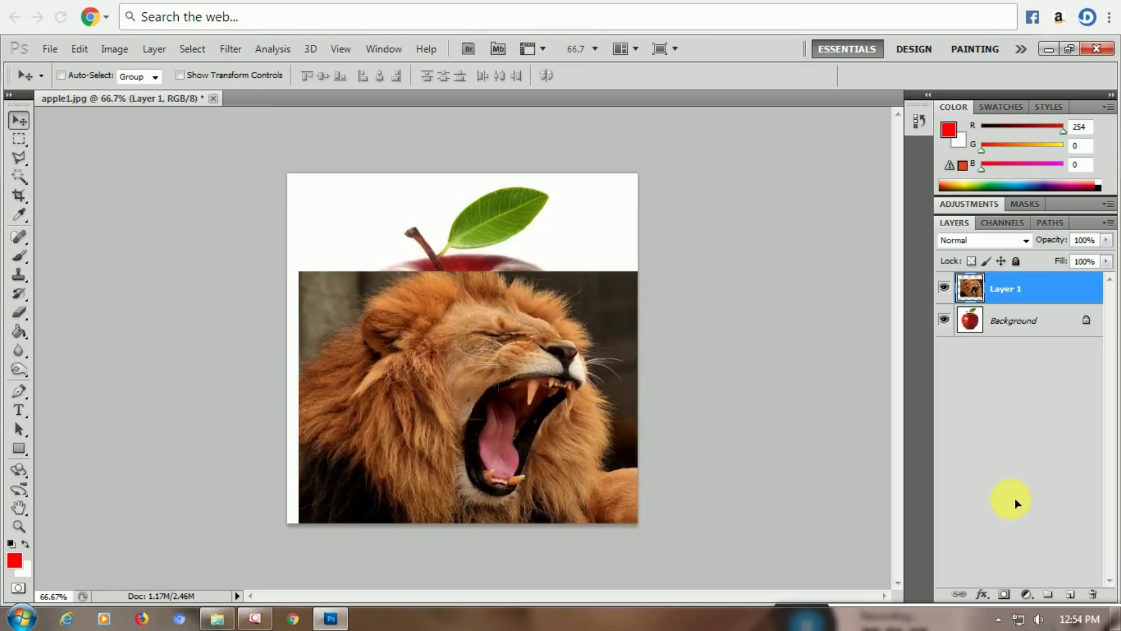
{"action": "key", "text": "ctrl+z"}
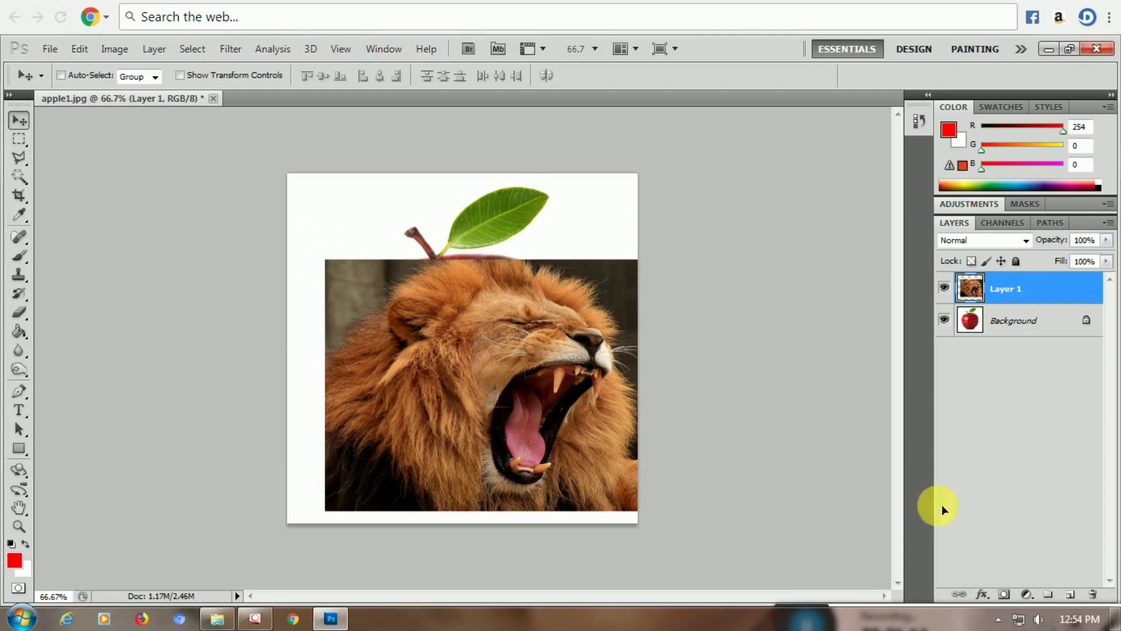
{"action": "left_click_drag", "start_coordinate": [566, 345], "coordinate": [550, 398]}
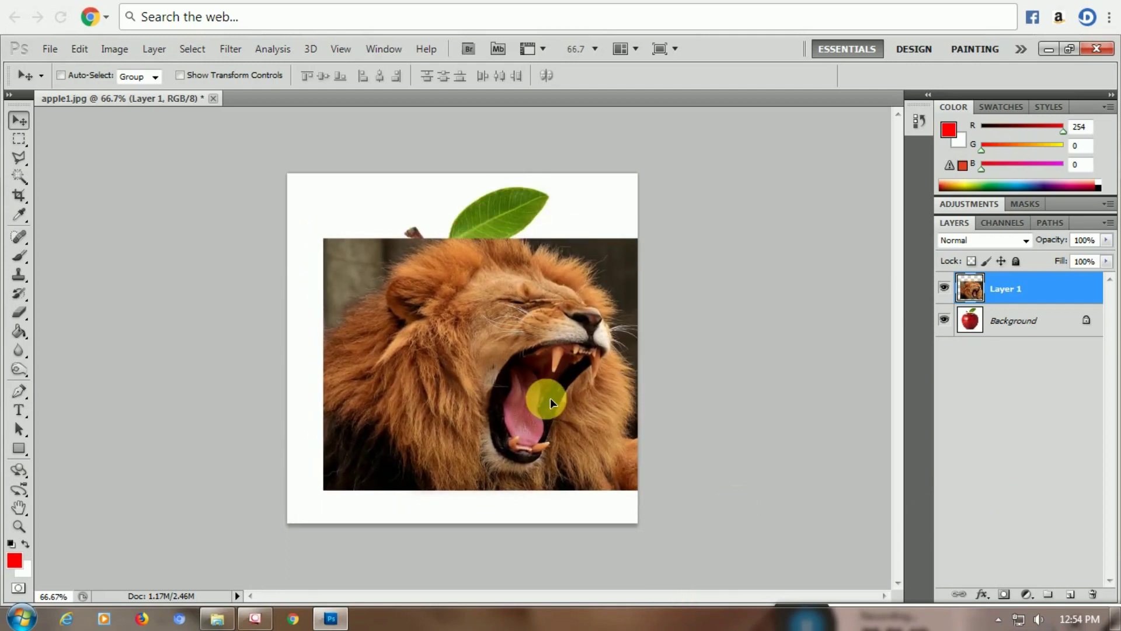
{"action": "left_click", "coordinate": [1105, 240]}
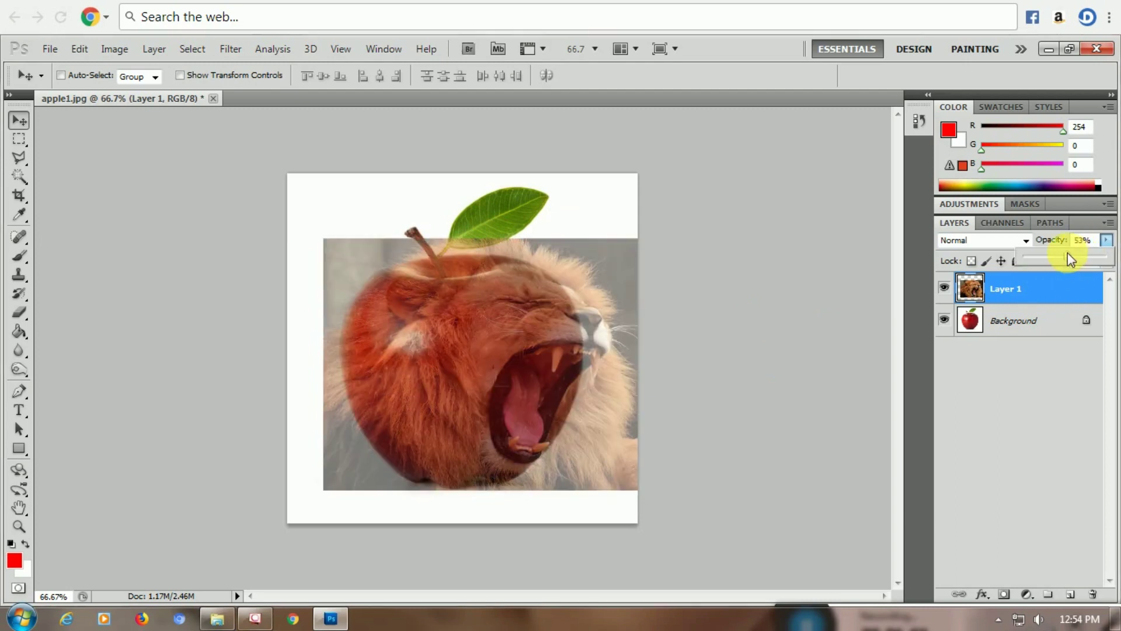
{"action": "left_click_drag", "start_coordinate": [1070, 257], "coordinate": [1071, 257]}
{"action": "left_click_drag", "start_coordinate": [590, 356], "coordinate": [577, 376]}
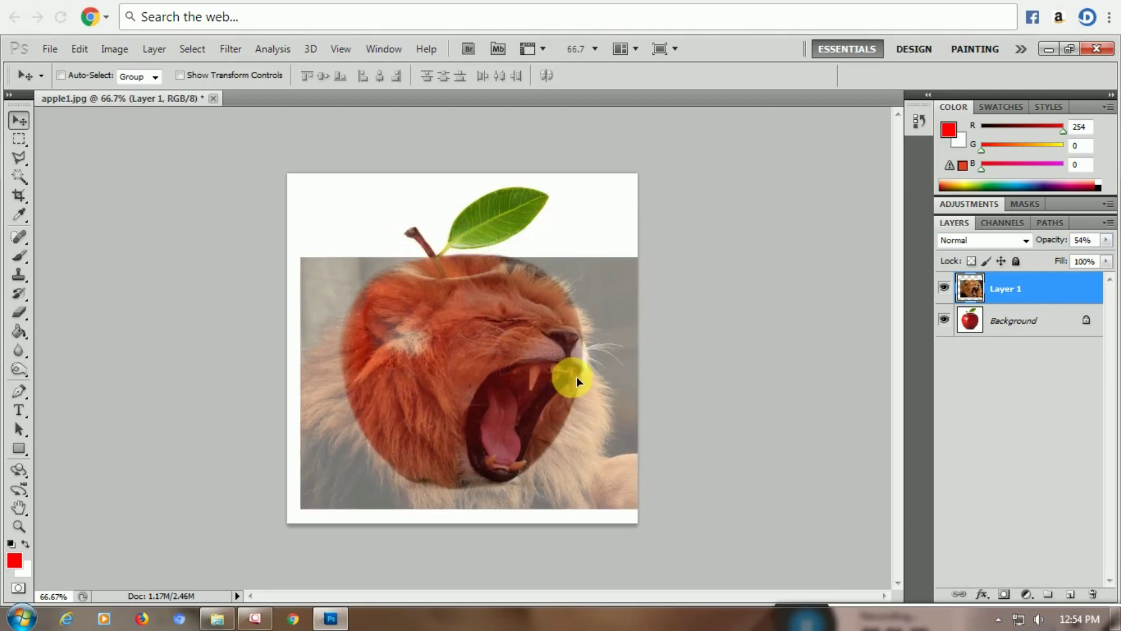
- Free-transform the lion layer to about 123% width and 131% height, rotated about -4.5°, fitting the mouth to the apple's side
{"action": "key", "text": "ctrl+t"}
{"action": "left_click_drag", "start_coordinate": [691, 266], "coordinate": [722, 193]}
{"action": "mouse_move", "coordinate": [791, 231]}
{"action": "left_mouse_down"}
{"action": "mouse_move", "coordinate": [781, 200]}
{"action": "mouse_move", "coordinate": [775, 234]}
{"action": "left_mouse_up"}
{"action": "left_click_drag", "start_coordinate": [678, 363], "coordinate": [635, 352]}
{"action": "left_click_drag", "start_coordinate": [677, 200], "coordinate": [710, 163]}
{"action": "left_click_drag", "start_coordinate": [661, 250], "coordinate": [646, 264]}
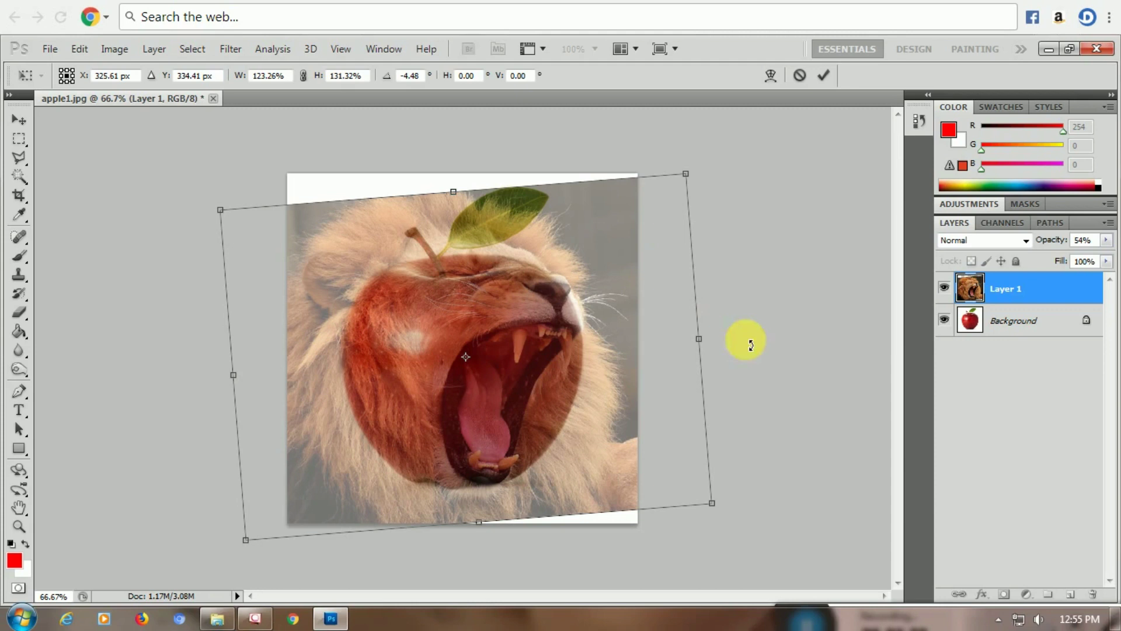
{"action": "key", "text": "Return"}
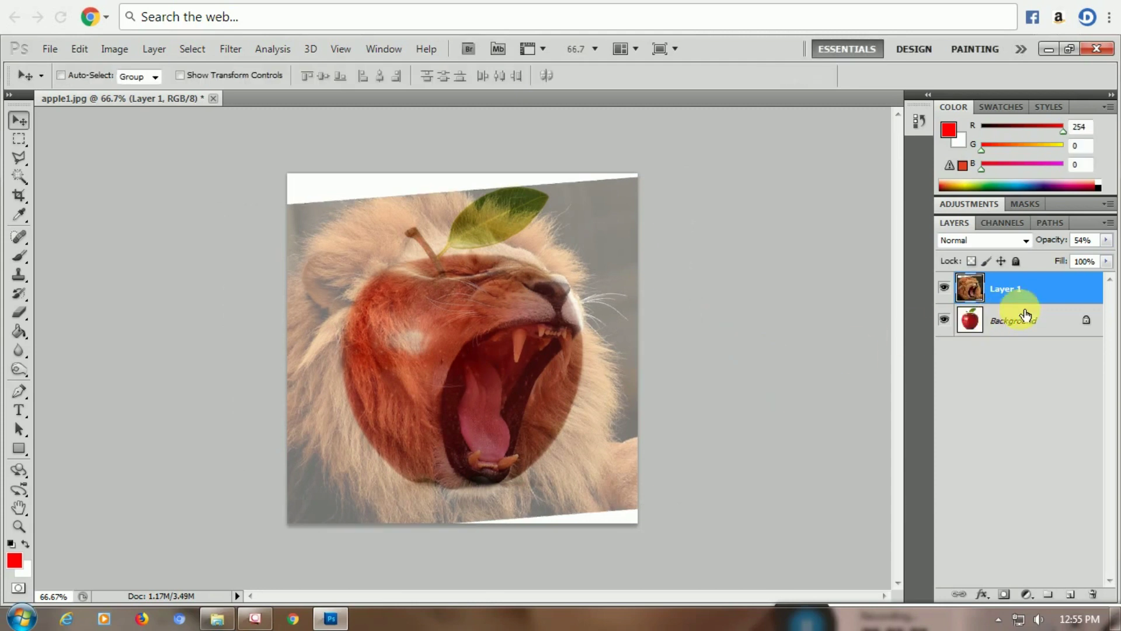
- Set the lion layer's opacity to 66% and roughly erase the lion around the mouth with a 400 px eraser
{"action": "left_click", "coordinate": [1106, 240]}
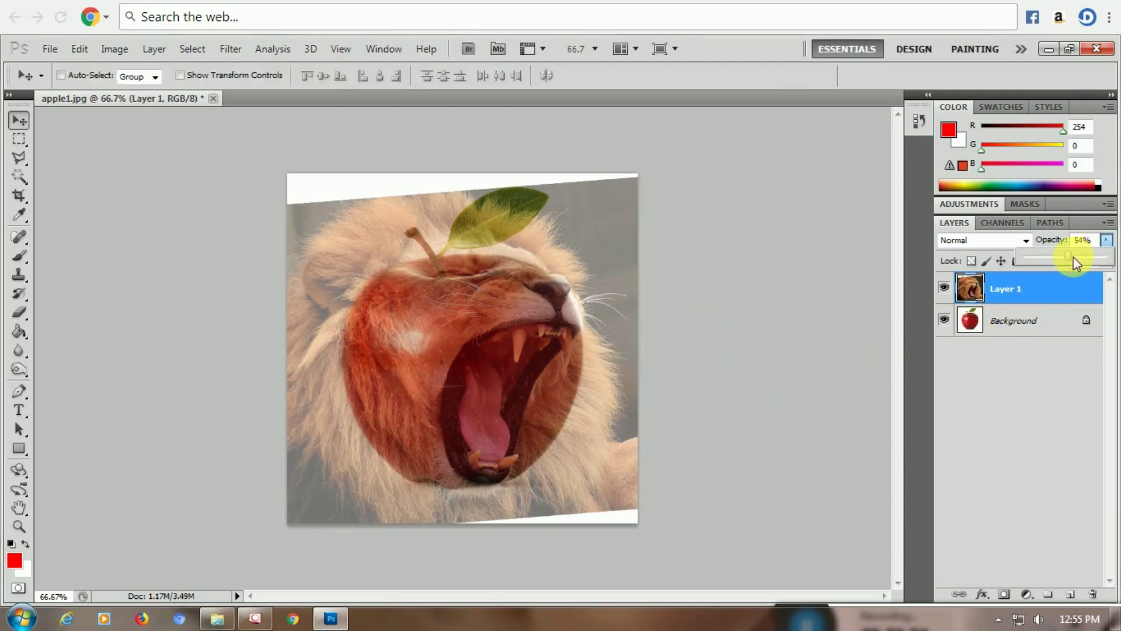
{"action": "left_click_drag", "start_coordinate": [1078, 257], "coordinate": [1078, 257]}
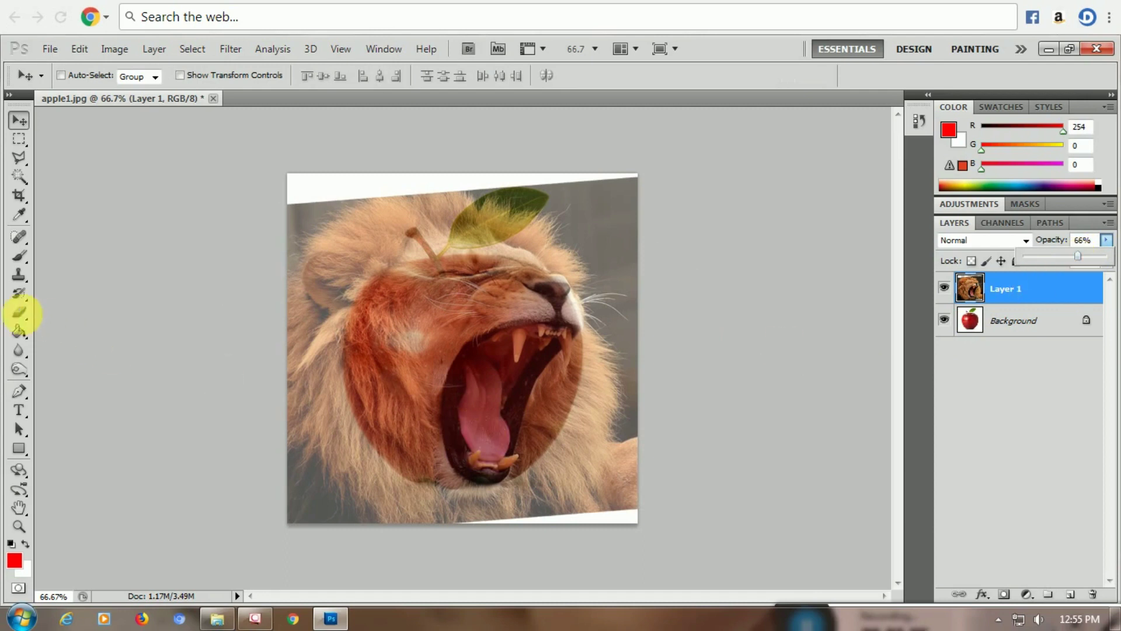
{"action": "left_click", "coordinate": [20, 314]}
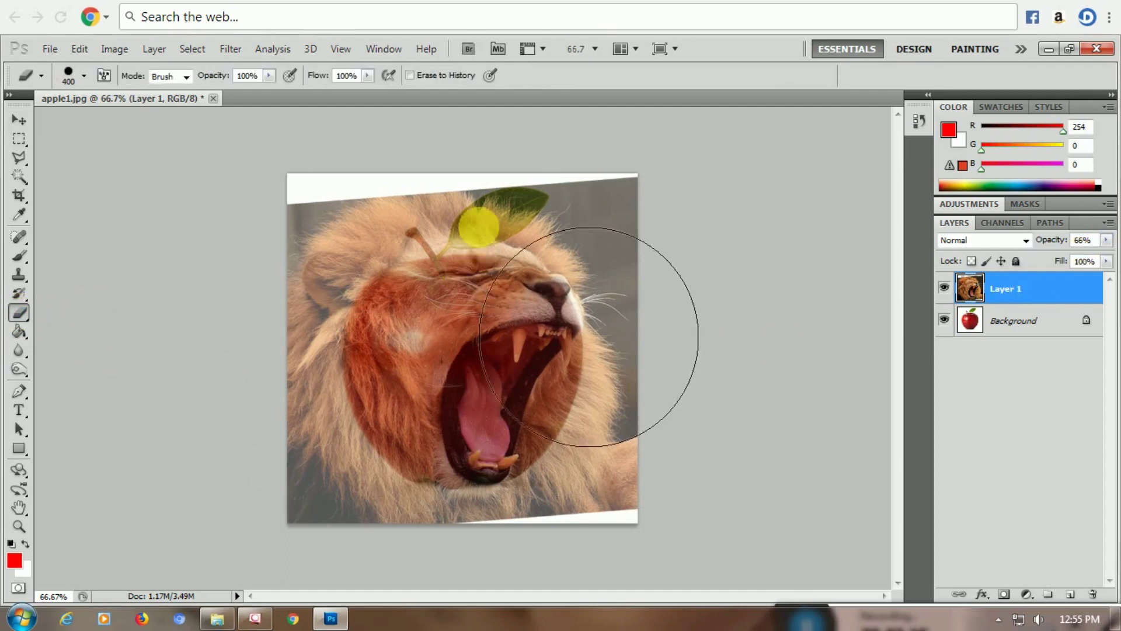
{"action": "mouse_move", "coordinate": [450, 205]}
{"action": "left_mouse_down"}
{"action": "mouse_move", "coordinate": [378, 238]}
{"action": "mouse_move", "coordinate": [346, 272]}
{"action": "mouse_move", "coordinate": [318, 345]}
{"action": "mouse_move", "coordinate": [325, 443]}
{"action": "mouse_move", "coordinate": [570, 499]}
{"action": "mouse_move", "coordinate": [629, 475]}
{"action": "mouse_move", "coordinate": [632, 458]}
{"action": "mouse_move", "coordinate": [649, 466]}
{"action": "mouse_move", "coordinate": [658, 510]}
{"action": "left_mouse_up"}
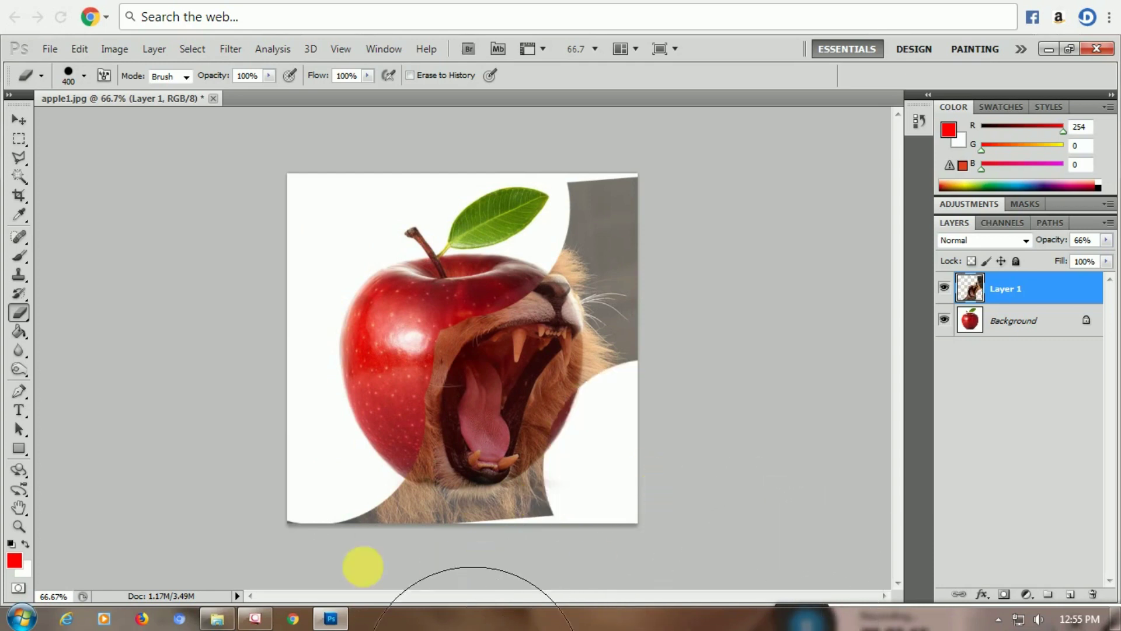
{"action": "left_click", "coordinate": [339, 532]}
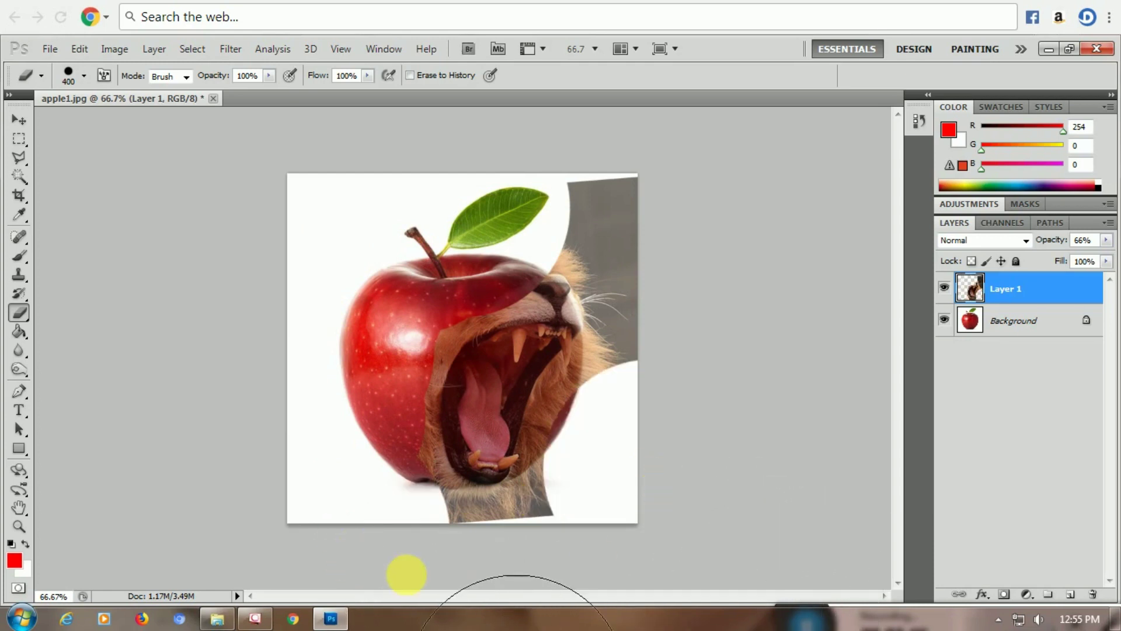
{"action": "left_click", "coordinate": [690, 403]}
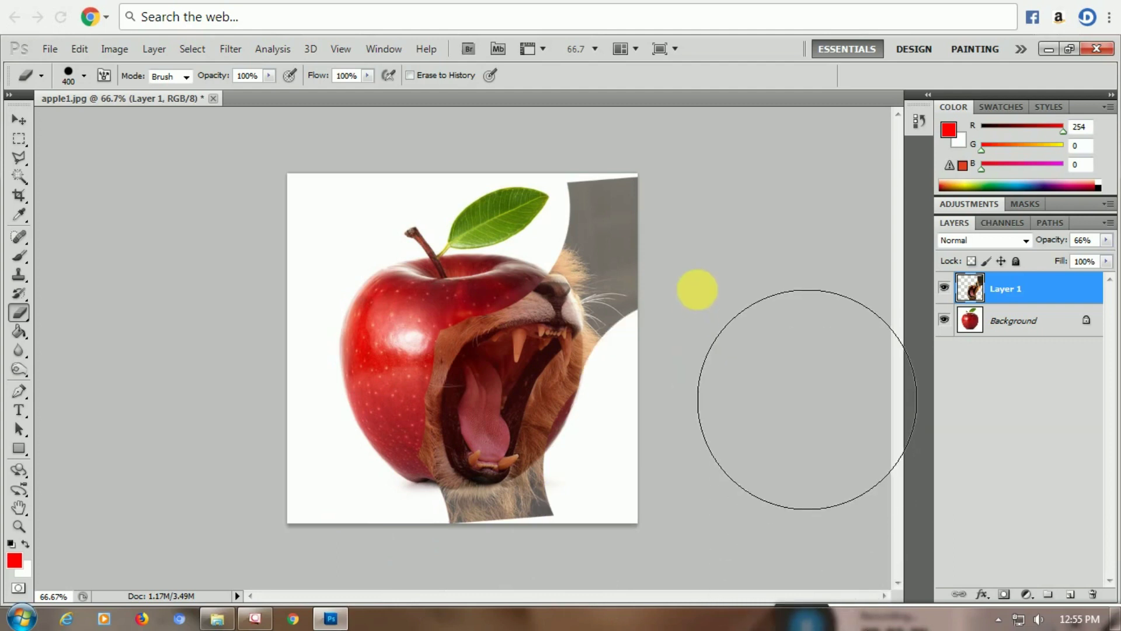
{"action": "left_click", "coordinate": [672, 206]}
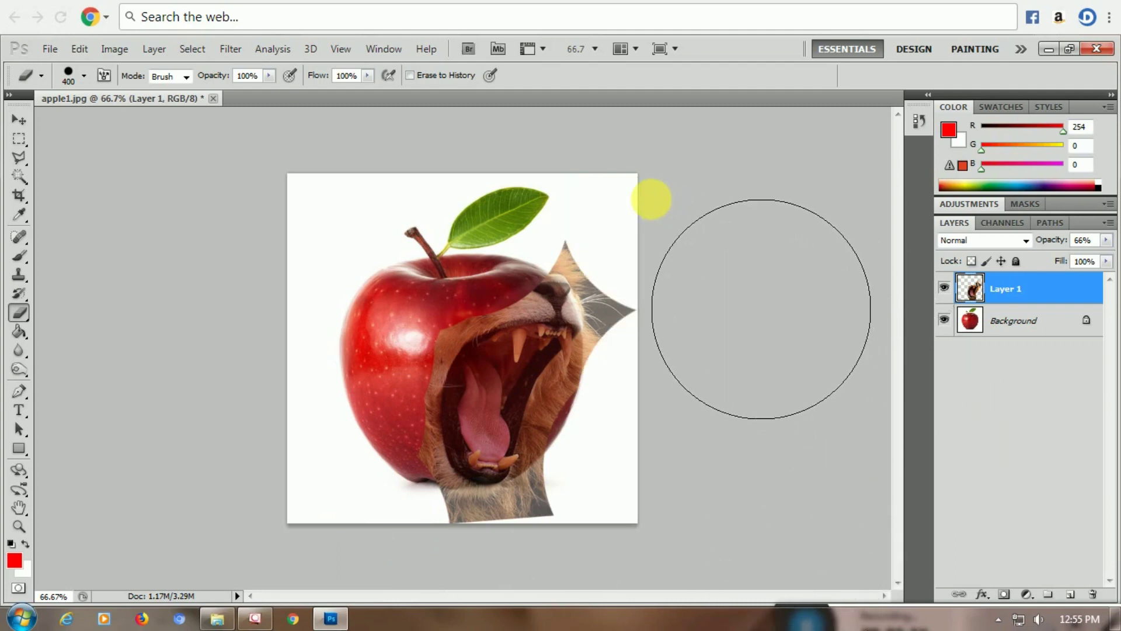
{"action": "left_click", "coordinate": [695, 275]}
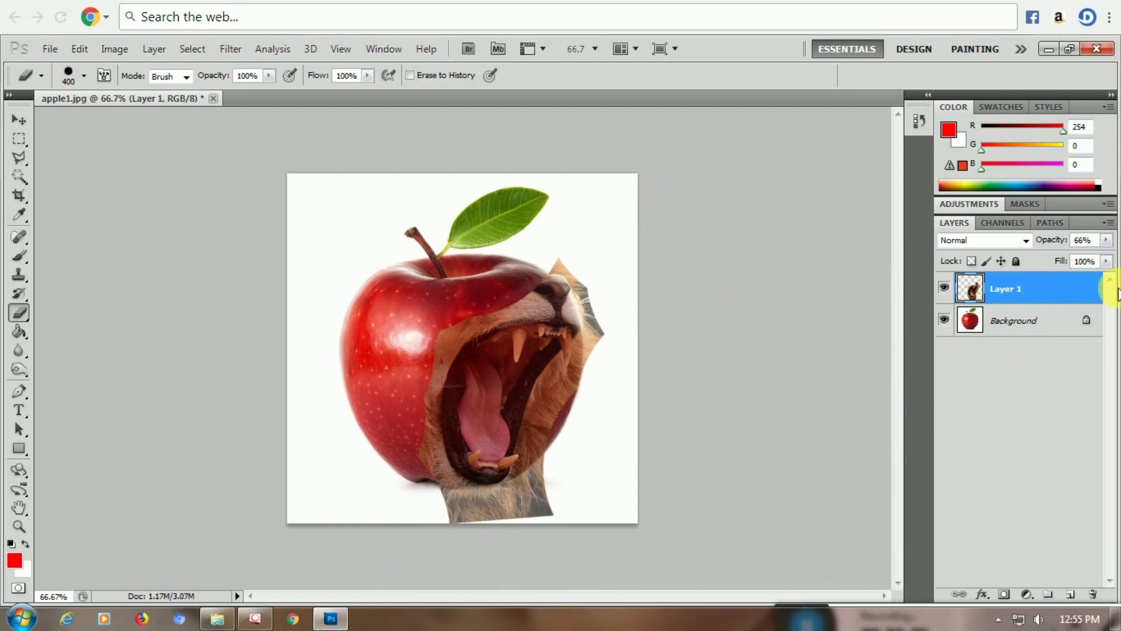
- Set the lion layer's opacity back to 100%
{"action": "left_click", "coordinate": [1106, 242]}
{"action": "left_click_drag", "start_coordinate": [1109, 262], "coordinate": [1115, 257]}
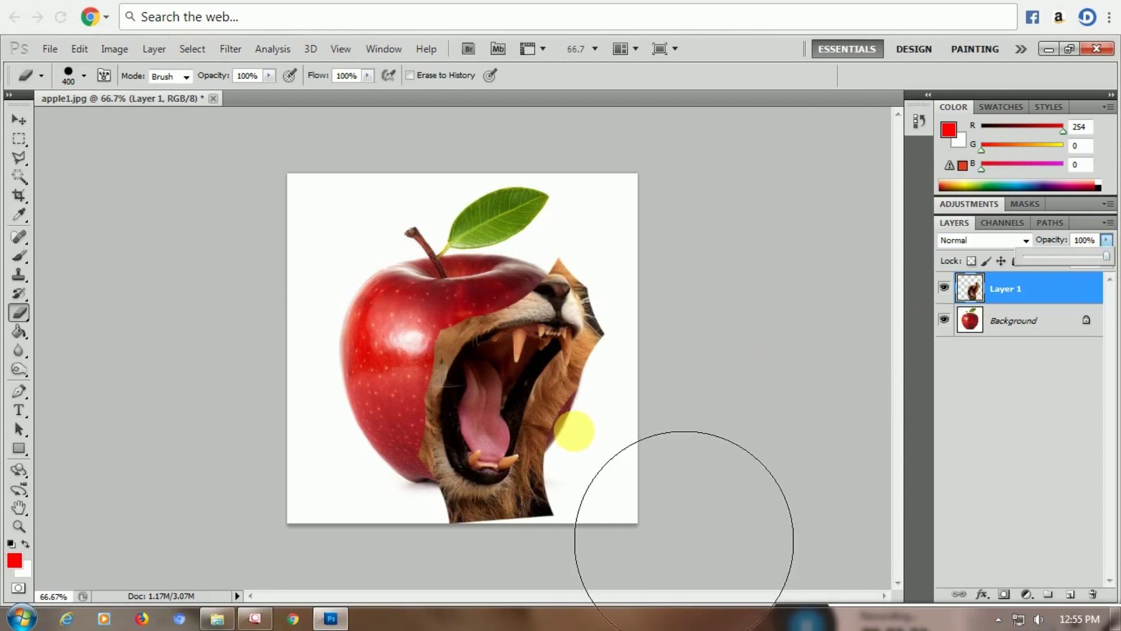
{"action": "key", "text": "ctrl+plus"}
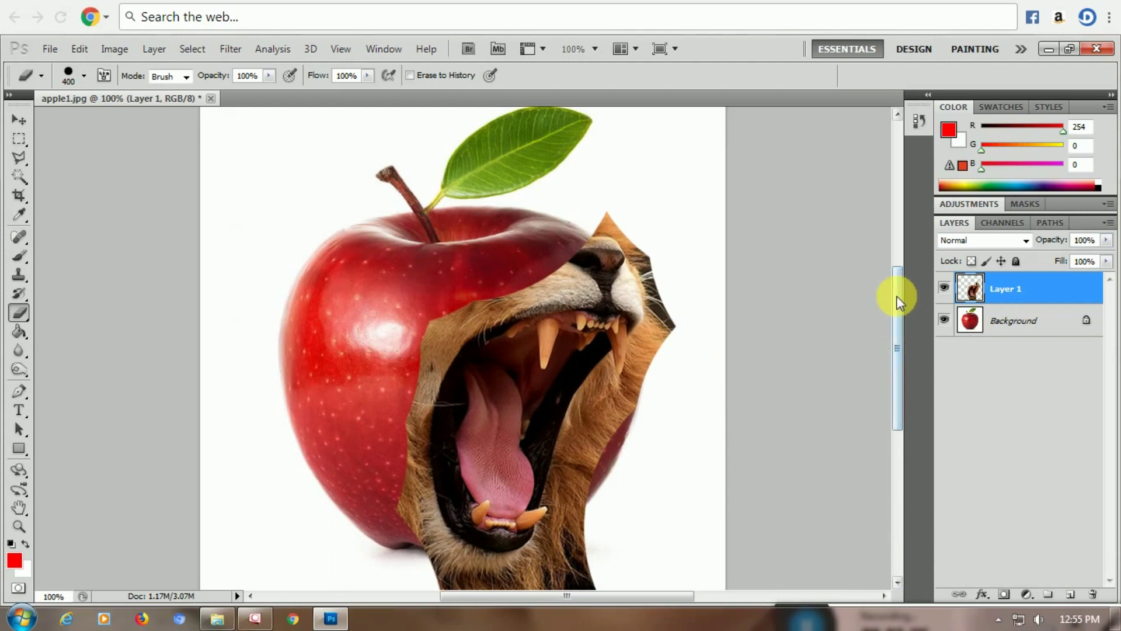
{"action": "left_click_drag", "start_coordinate": [894, 295], "coordinate": [898, 312]}
{"action": "scroll", "coordinate": [897, 312], "scroll_direction": "down", "scroll_amount": 2}
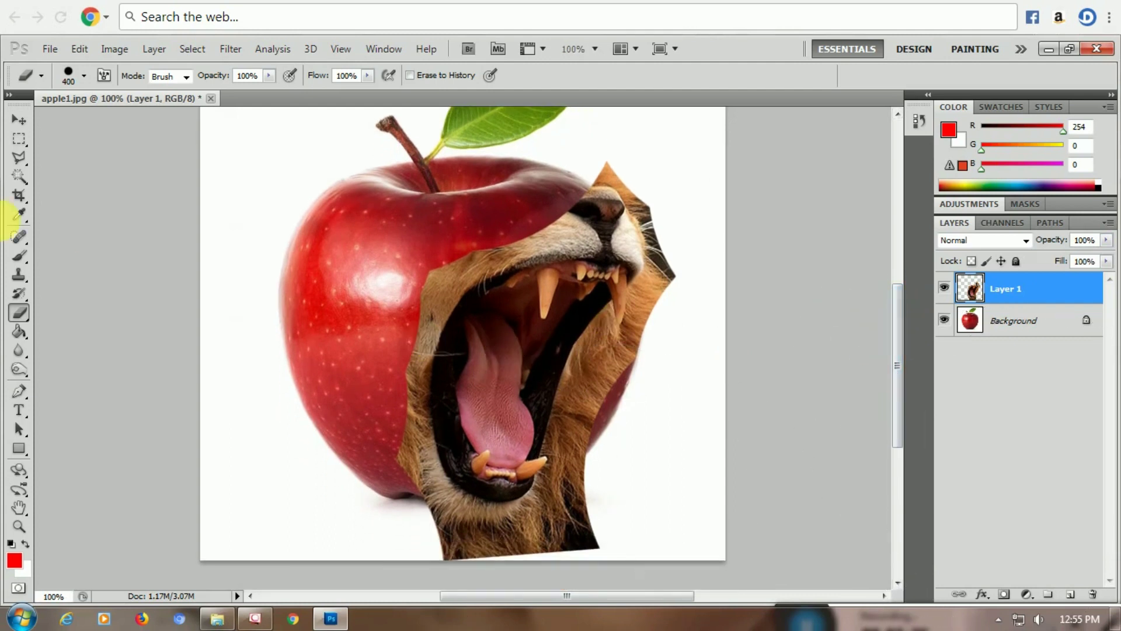
- Outline the fur along the mouth's left side with the Polygonal Lasso and delete it from Layer 1
{"action": "left_click", "coordinate": [18, 162]}
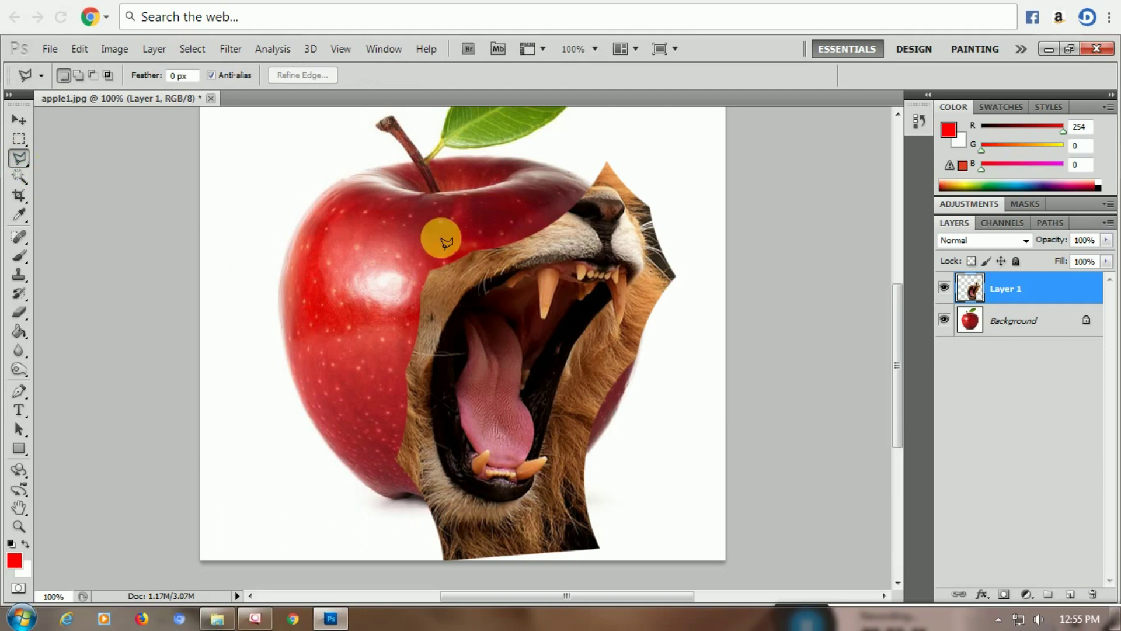
{"action": "left_click", "coordinate": [533, 207]}
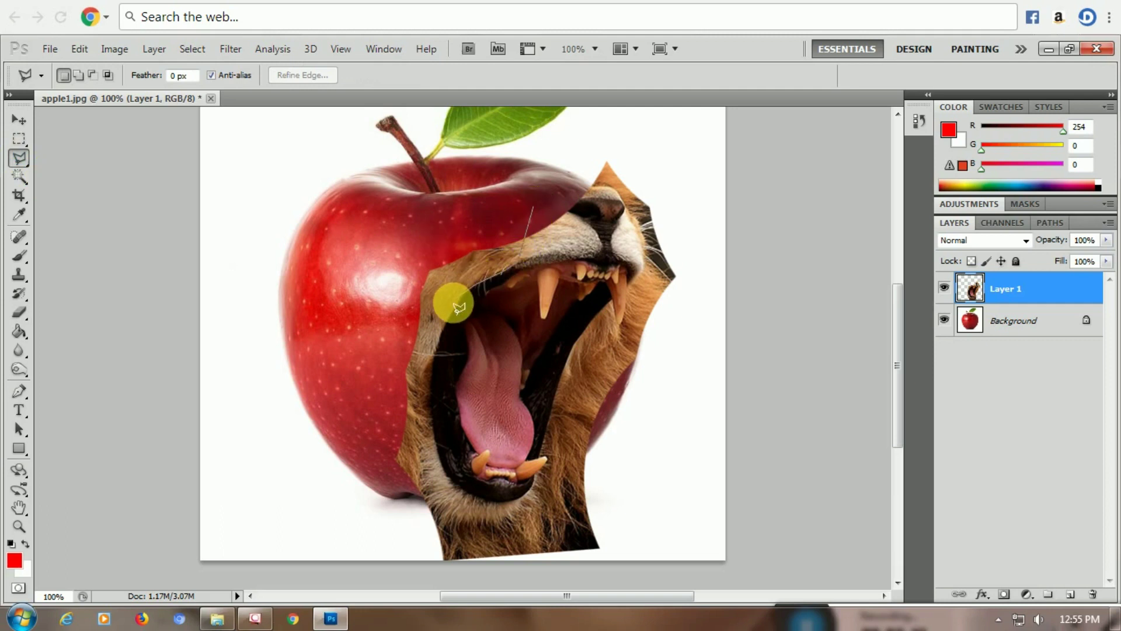
{"action": "left_click", "coordinate": [440, 357]}
{"action": "left_click", "coordinate": [435, 412]}
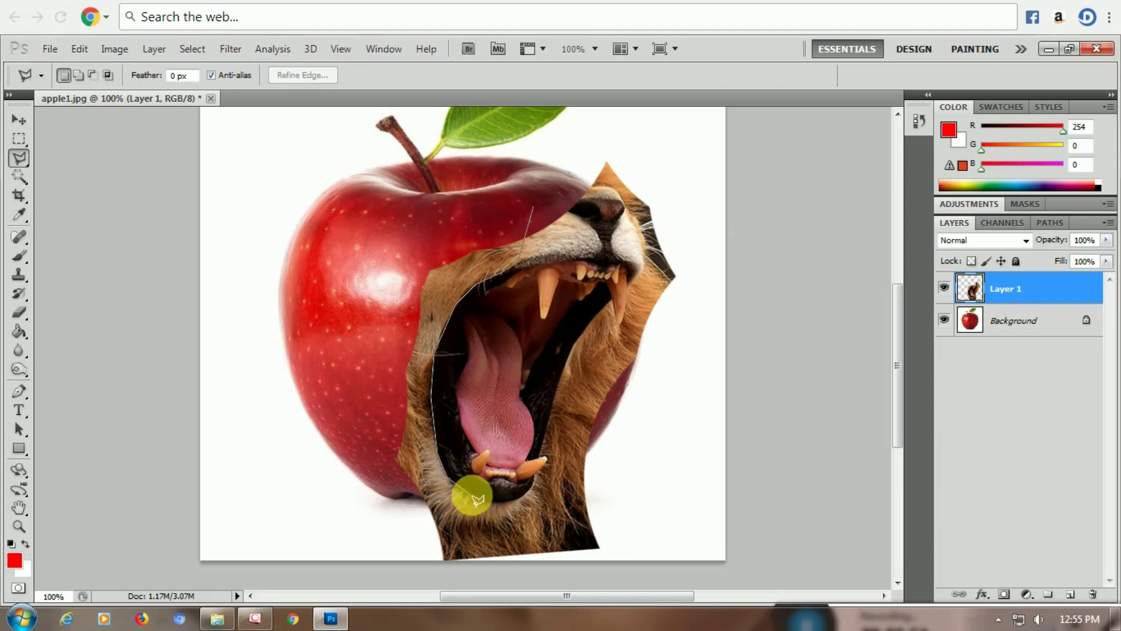
{"action": "left_click", "coordinate": [403, 521]}
{"action": "left_click", "coordinate": [233, 449]}
{"action": "left_click", "coordinate": [205, 305]}
{"action": "left_click", "coordinate": [275, 227]}
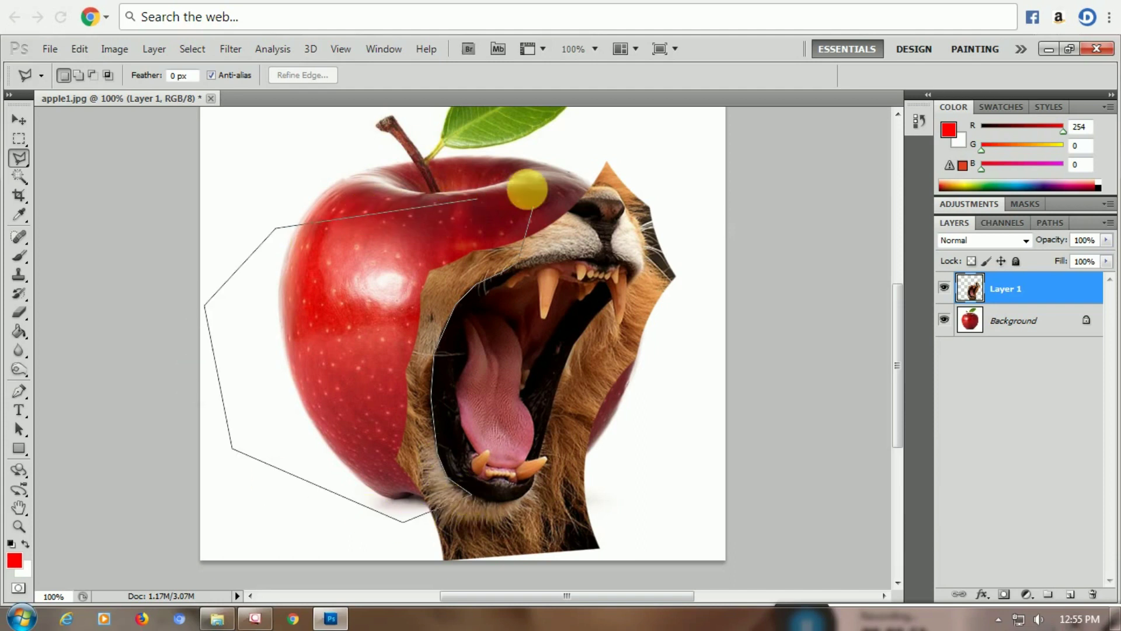
{"action": "left_click", "coordinate": [536, 211]}
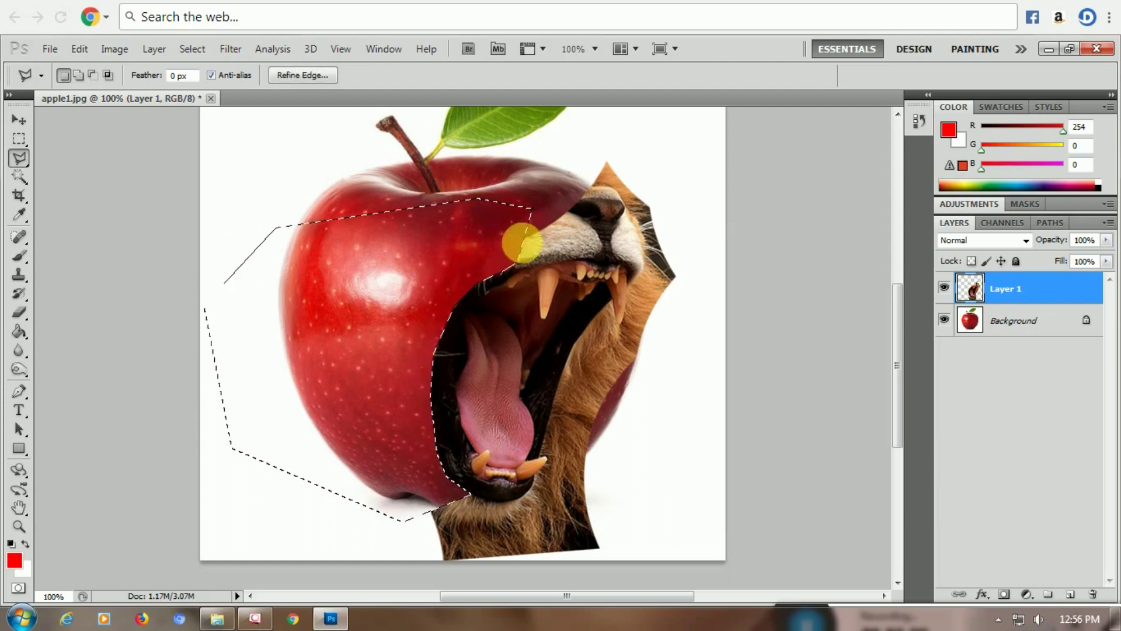
- Outline the nose and fur above and to the right of the mouth with the Polygonal Lasso and delete them from Layer 1
{"action": "left_click", "coordinate": [668, 138]}
{"action": "left_click", "coordinate": [549, 147]}
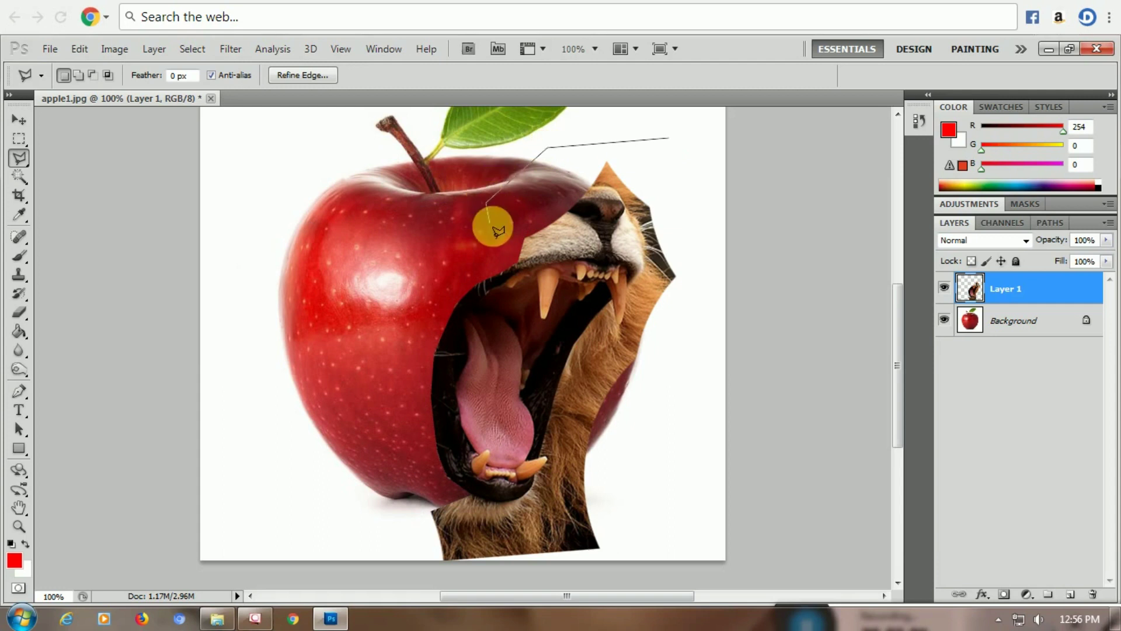
{"action": "left_click", "coordinate": [520, 266]}
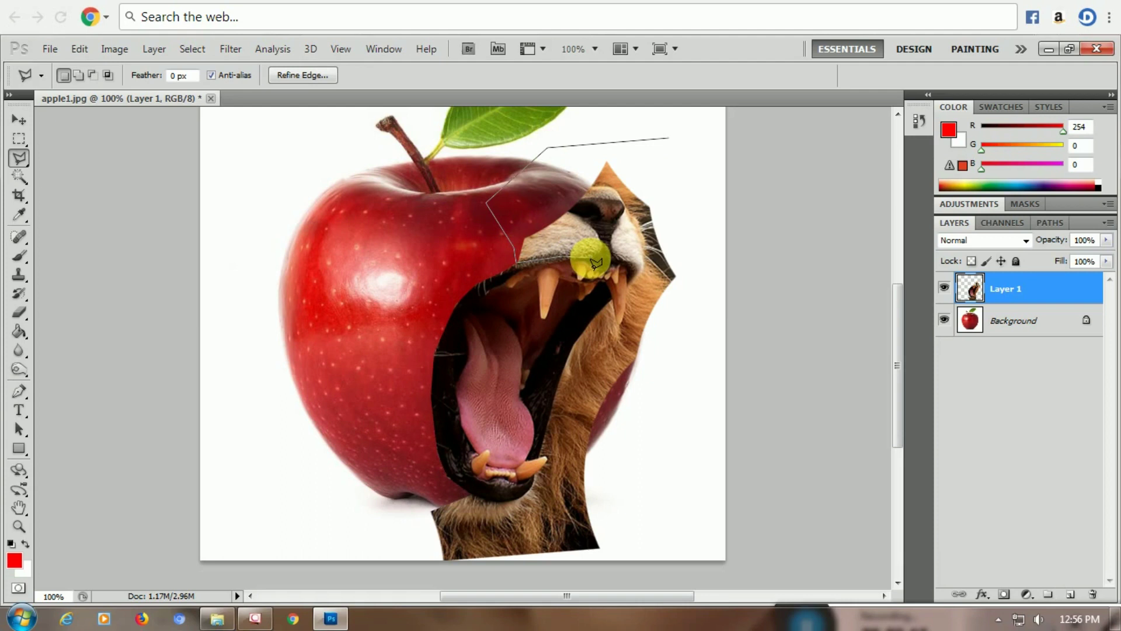
{"action": "left_click", "coordinate": [627, 263]}
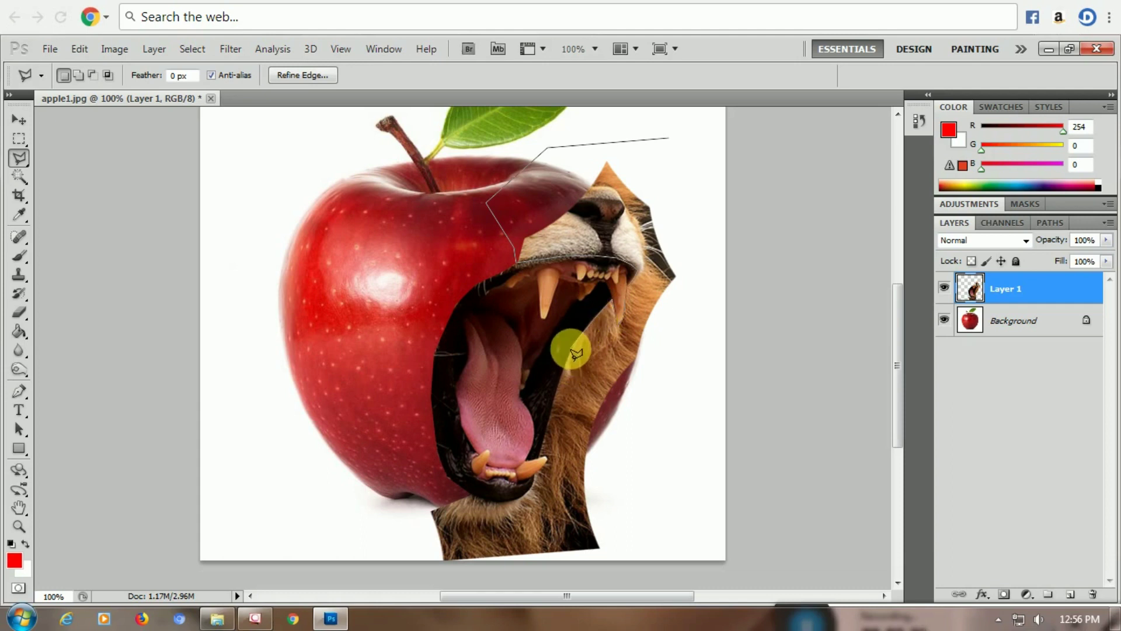
{"action": "left_click_drag", "start_coordinate": [576, 353], "coordinate": [570, 402]}
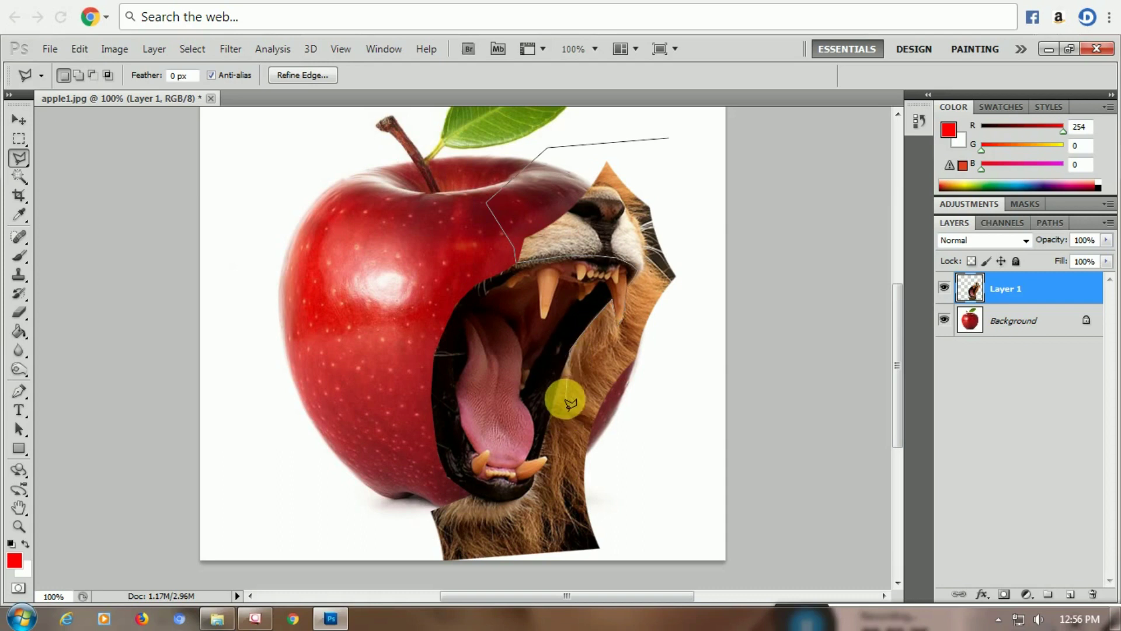
{"action": "left_click", "coordinate": [628, 447]}
{"action": "left_click", "coordinate": [680, 333]}
{"action": "left_click", "coordinate": [690, 181]}
{"action": "left_click", "coordinate": [676, 144]}
{"action": "key", "text": "Delete"}
- Outline the remaining fur beside and below the lower jaw with the Polygonal Lasso and delete it from Layer 1
{"action": "left_click", "coordinate": [705, 449]}
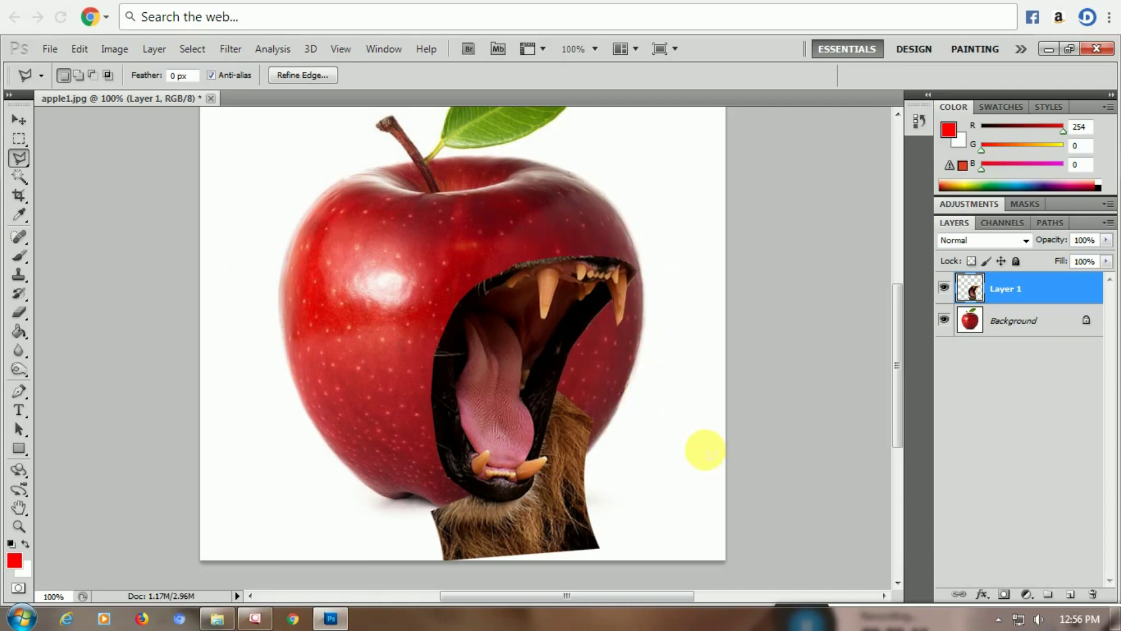
{"action": "left_click", "coordinate": [559, 388]}
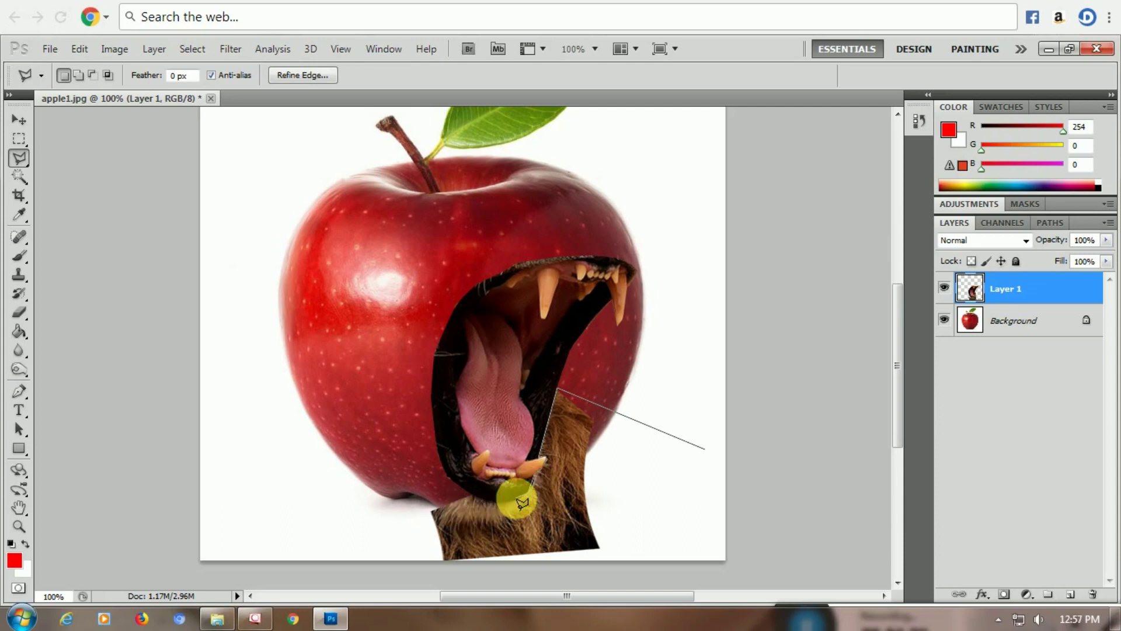
{"action": "left_click", "coordinate": [474, 498]}
{"action": "left_click", "coordinate": [396, 501]}
{"action": "left_click", "coordinate": [411, 563]}
{"action": "left_click", "coordinate": [509, 607]}
{"action": "double_click", "coordinate": [641, 546]}
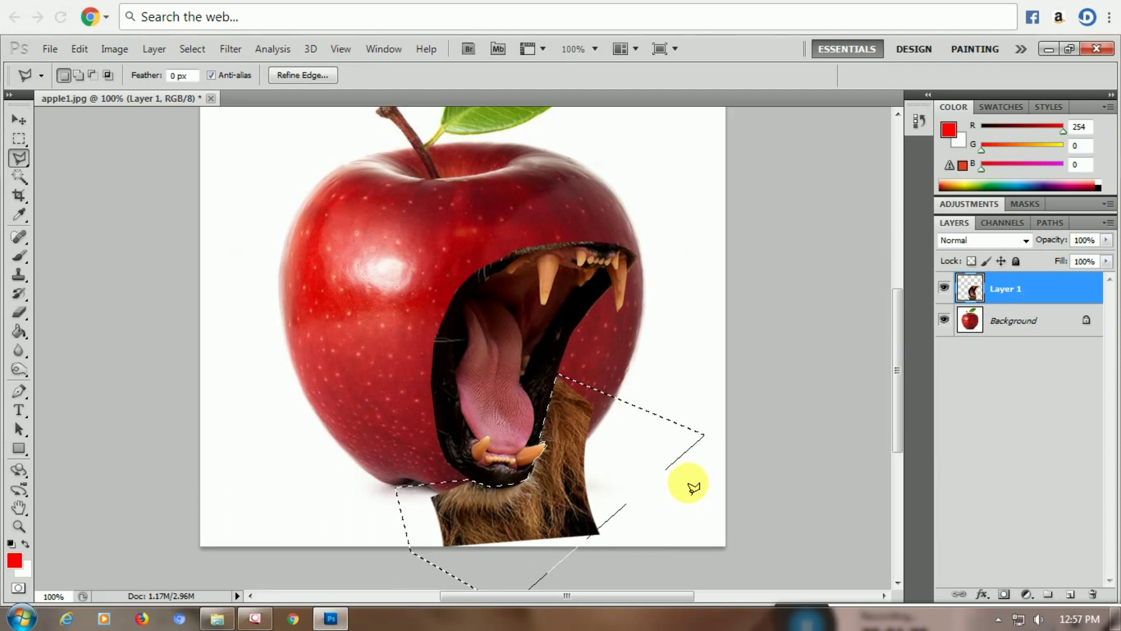
{"action": "key", "text": "Delete"}
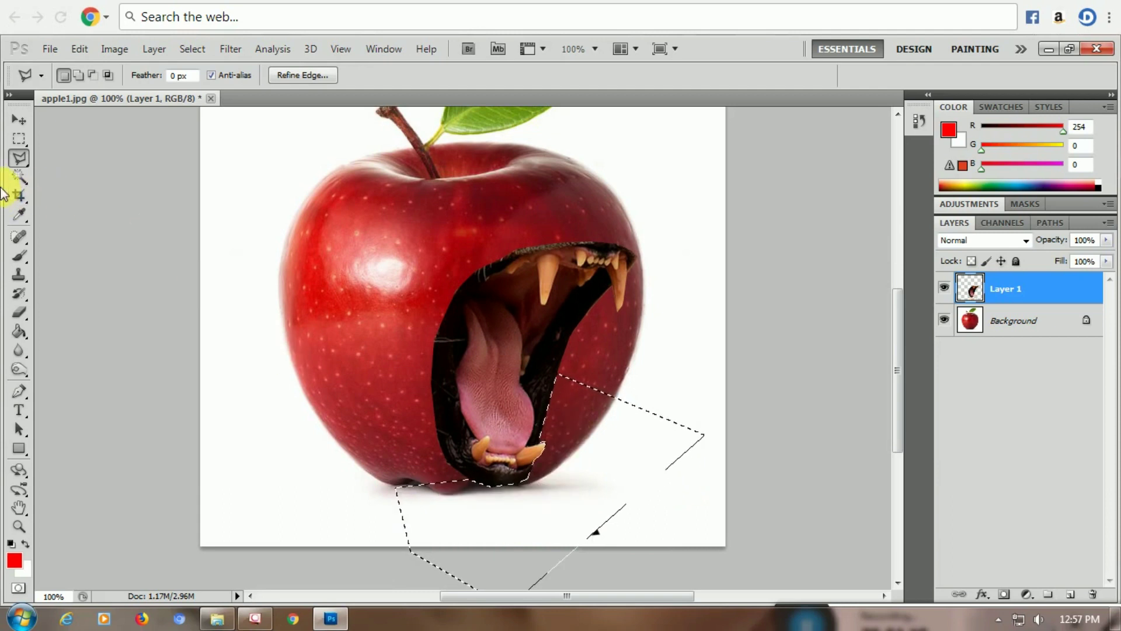
- Deselect the area and erase the leftover dark speck below the apple with a 175 px eraser
{"action": "left_click", "coordinate": [18, 312]}
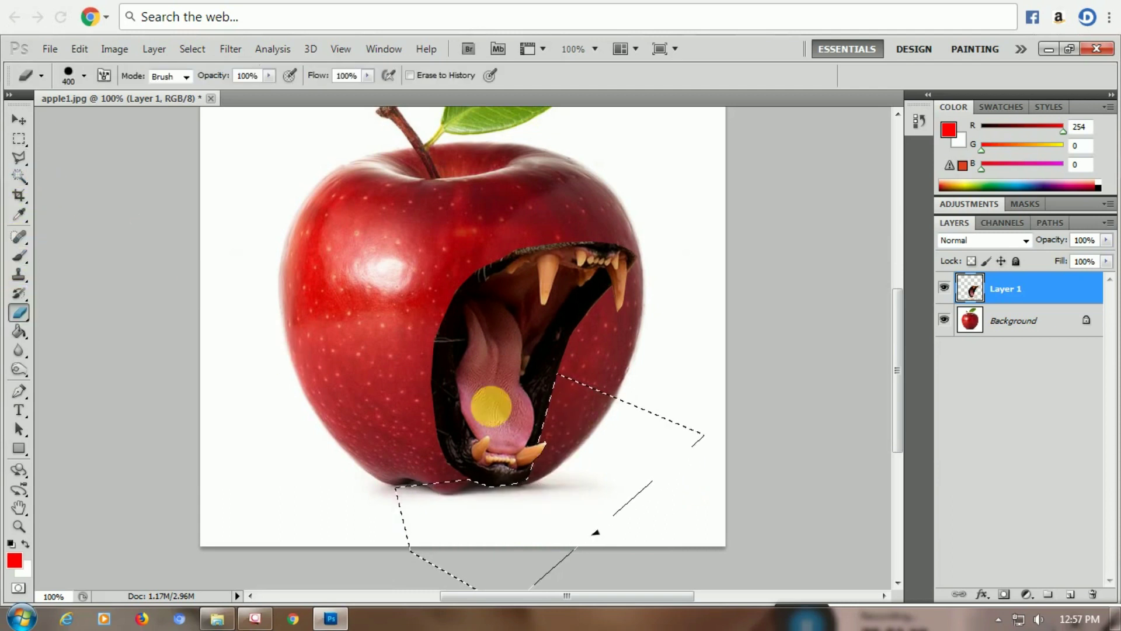
{"action": "left_click", "coordinate": [19, 141]}
{"action": "left_click", "coordinate": [115, 188]}
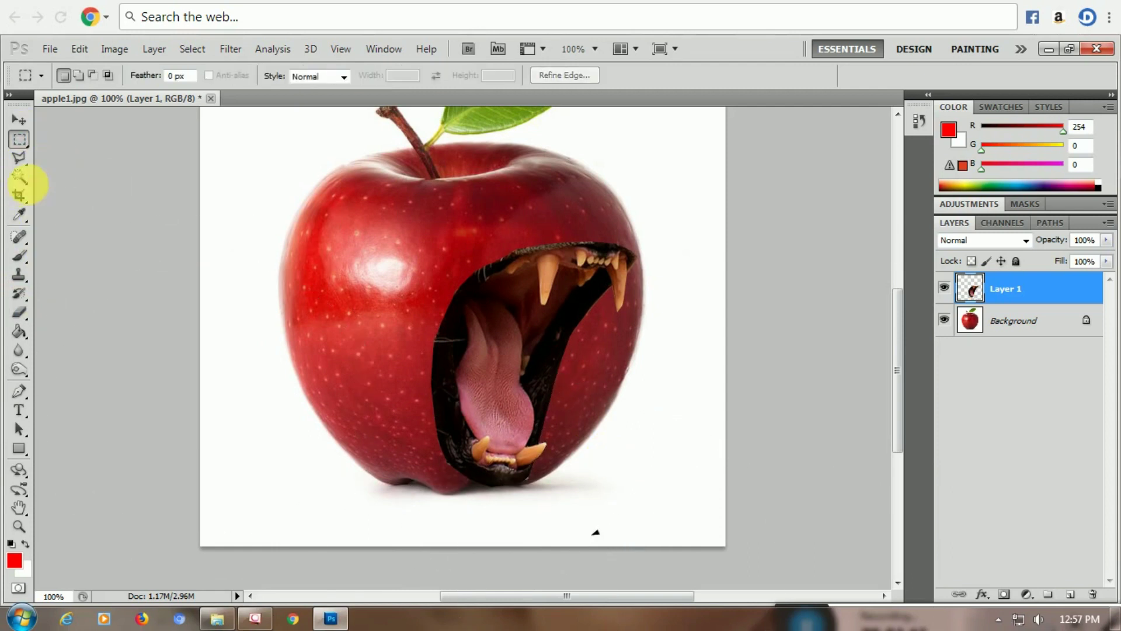
{"action": "left_click", "coordinate": [19, 317]}
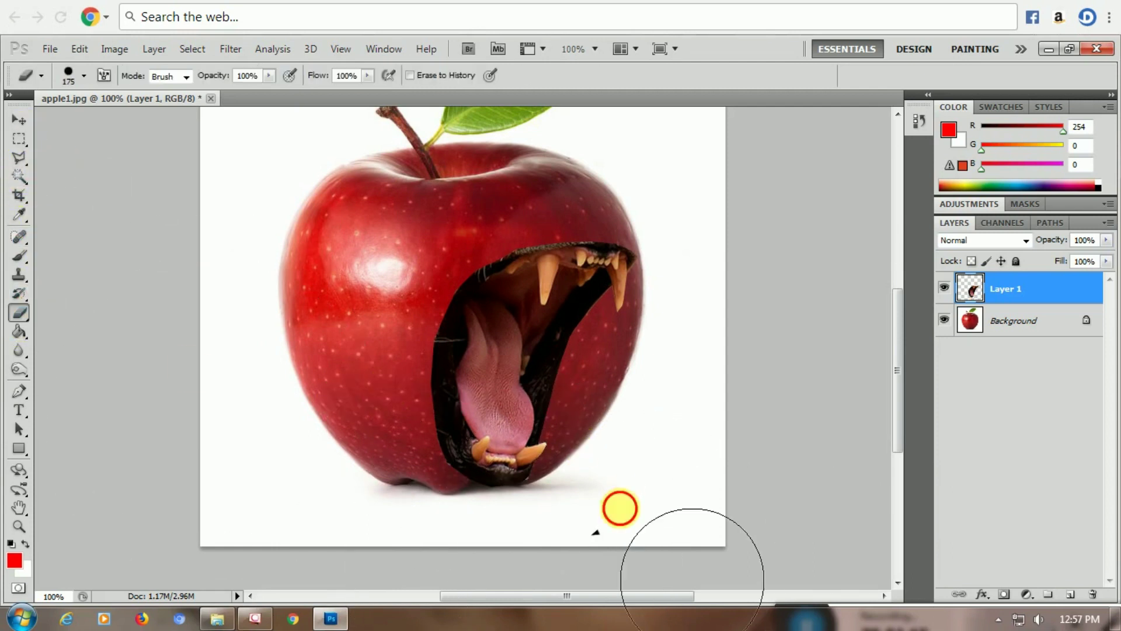
- Convert the Background into the editable layer Layer 0 and undo a trial eraser stroke beside the apple
{"action": "double_click", "coordinate": [1040, 329]}
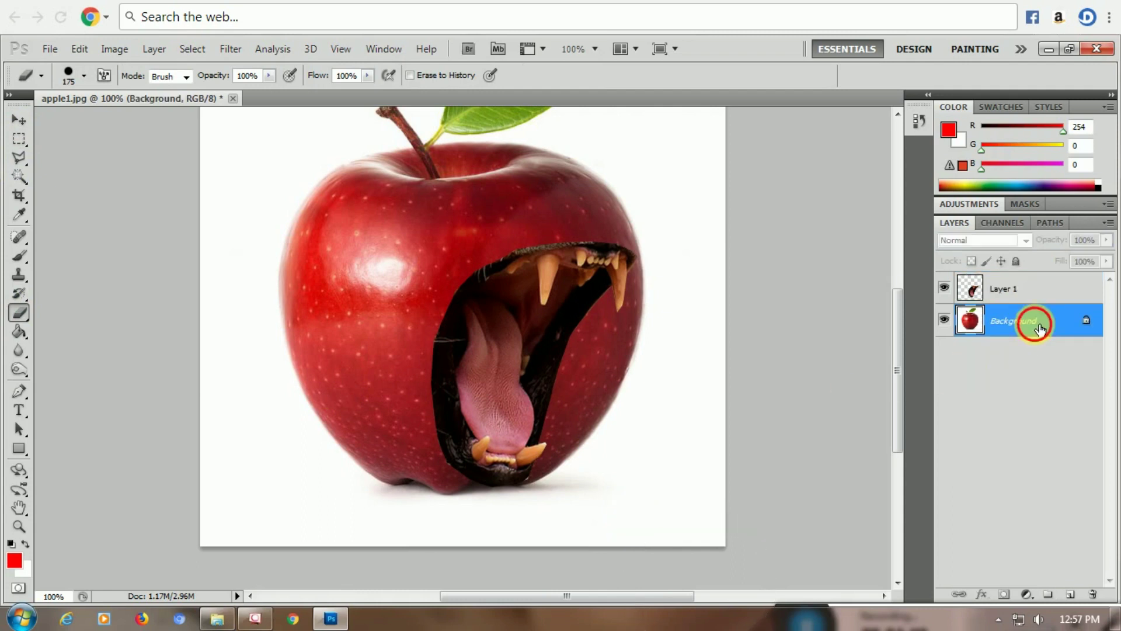
{"action": "left_click", "coordinate": [678, 201]}
{"action": "left_click", "coordinate": [668, 195]}
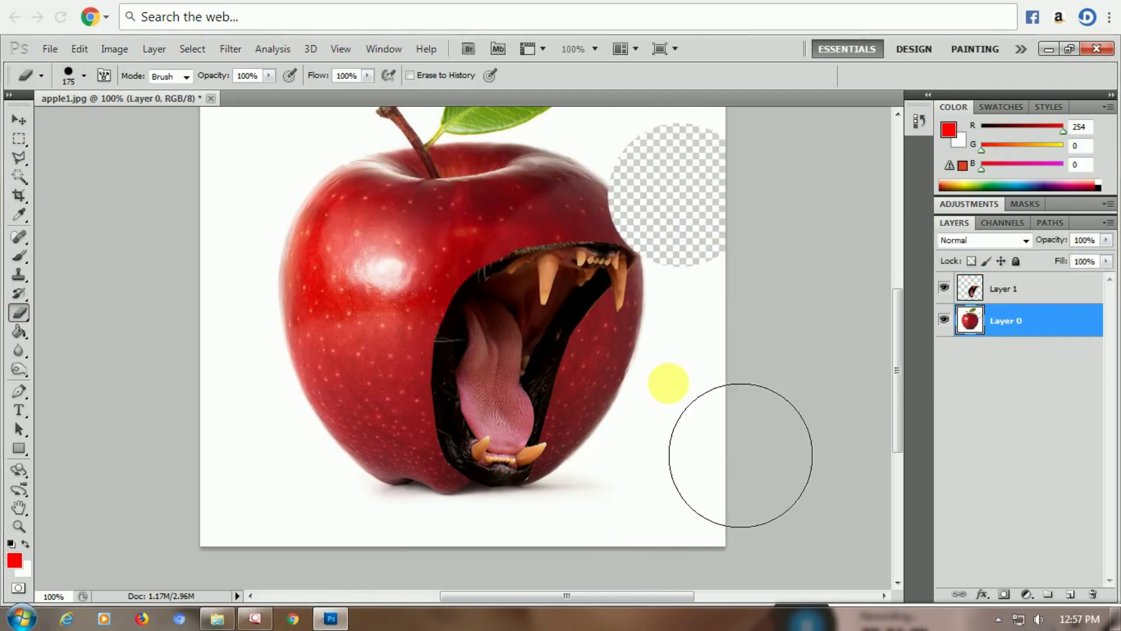
{"action": "key", "text": "ctrl+z"}
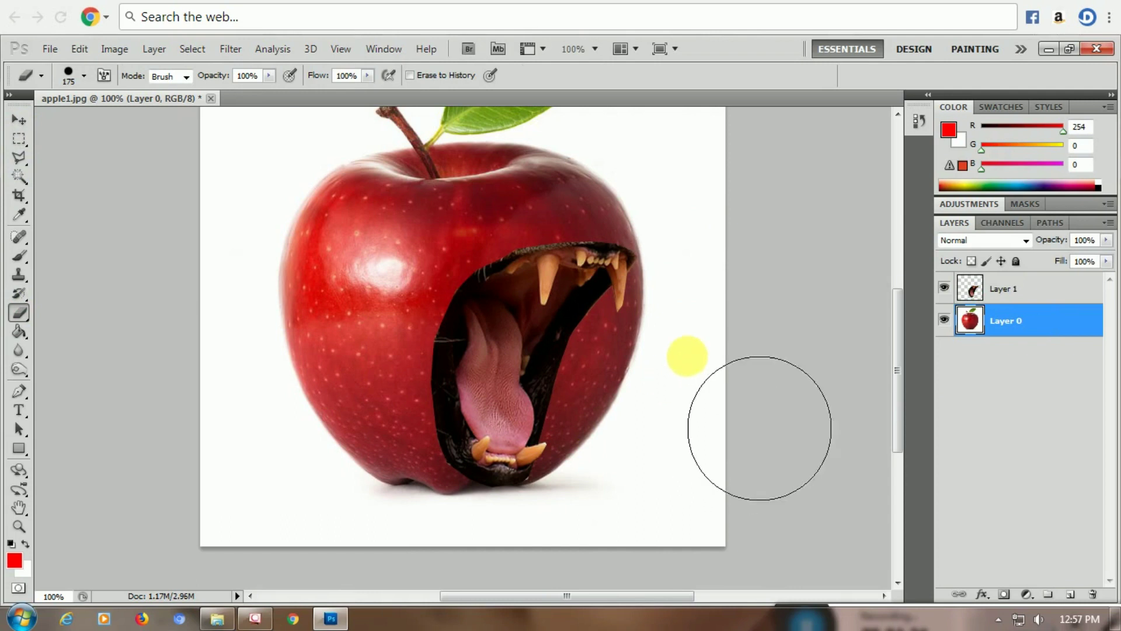
- Duplicate Layer 0 with the original hidden, and erase into the copy's right apple edge with the 175 px eraser
{"action": "key", "text": "ctrl+j"}
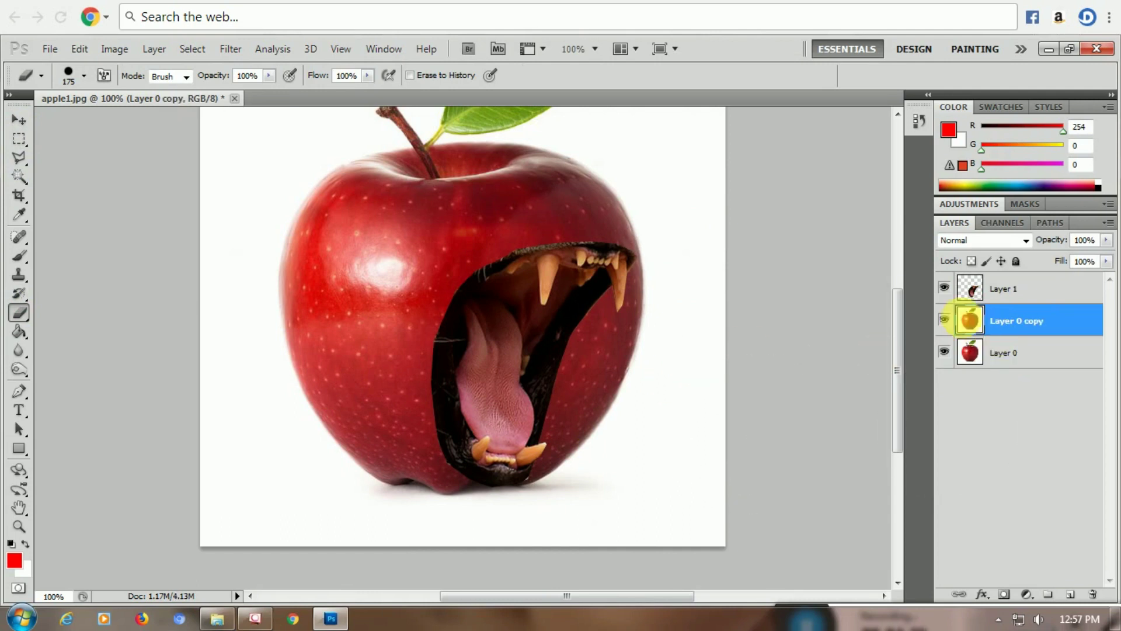
{"action": "left_click", "coordinate": [944, 353]}
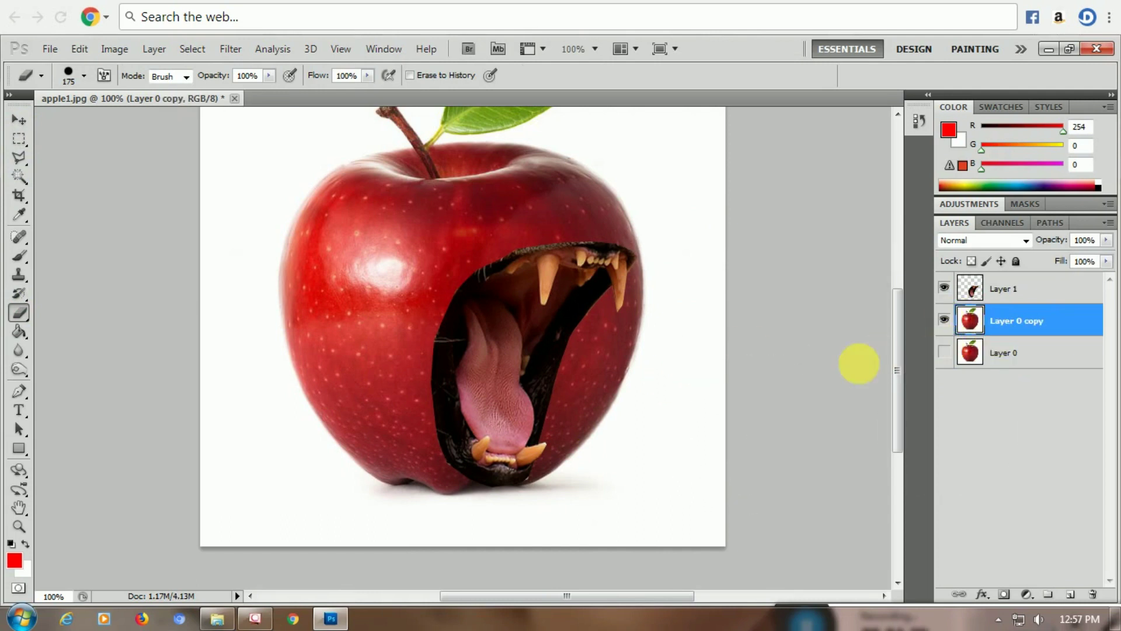
{"action": "left_click", "coordinate": [666, 347]}
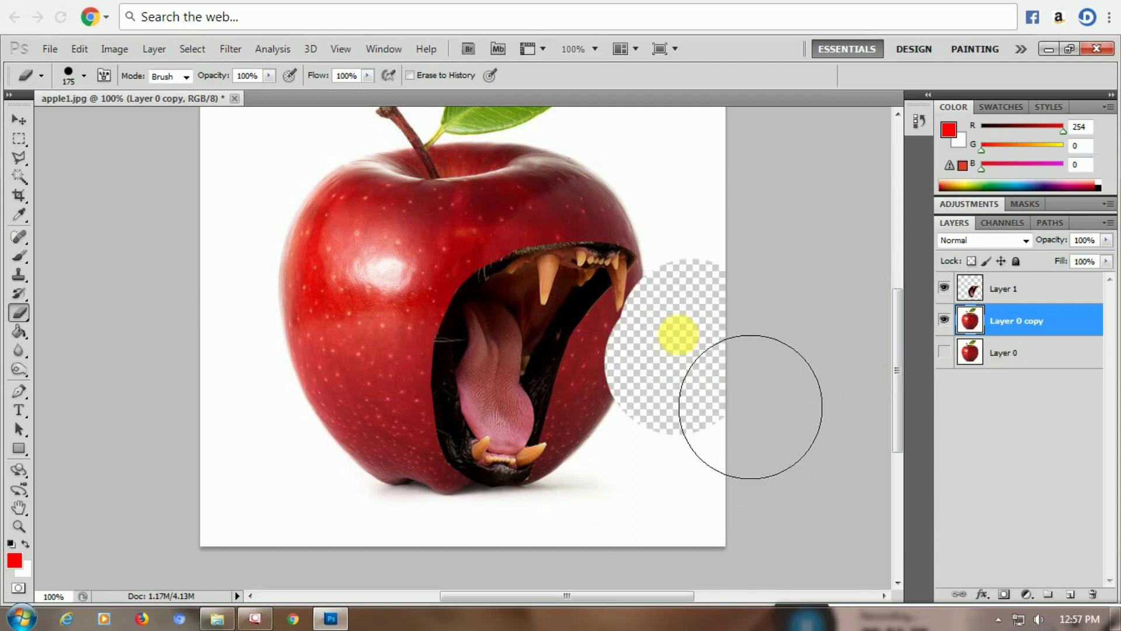
- Select the white background of Layer 0 copy with the Magic Wand at tolerance 32, delete it and clear the selection
{"action": "left_click", "coordinate": [18, 176]}
{"action": "left_click", "coordinate": [213, 174]}
{"action": "key", "text": "Delete"}
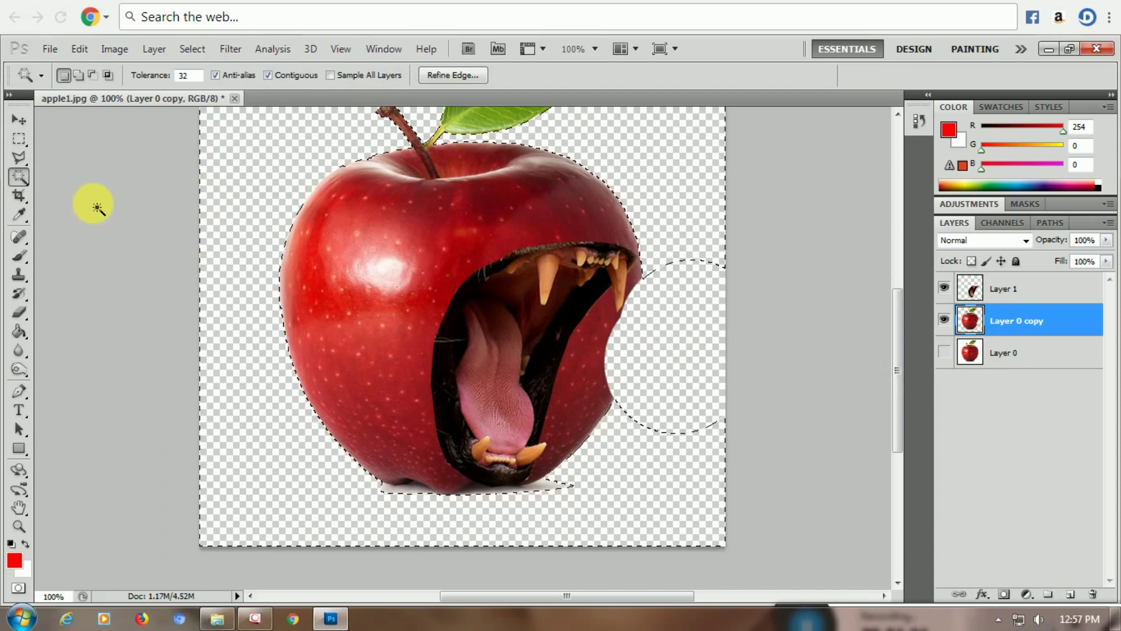
{"action": "left_click", "coordinate": [588, 389]}
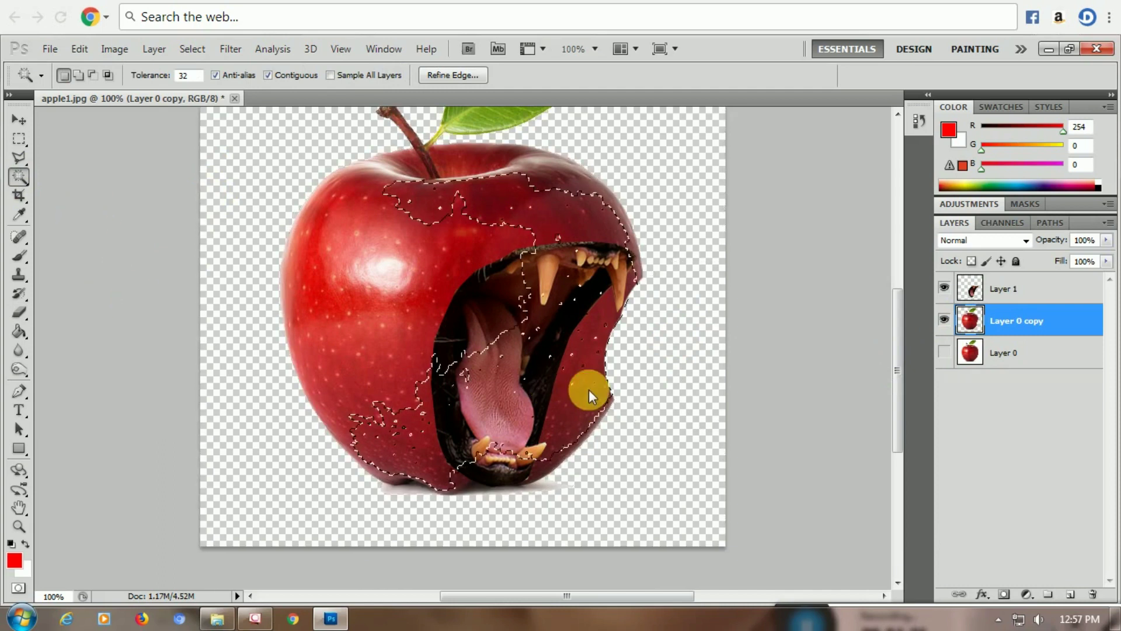
{"action": "left_click", "coordinate": [19, 139]}
{"action": "key", "text": "ctrl+d"}
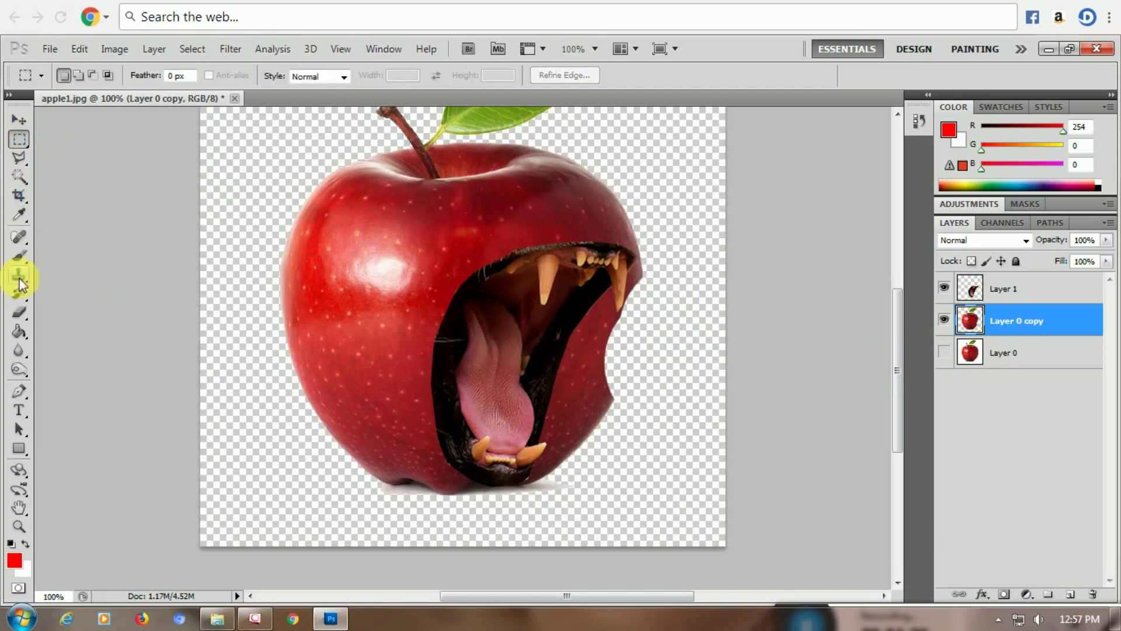
- Erase a deeper bite from the apple's right side behind the lion mouth with the 175 px eraser
{"action": "left_click", "coordinate": [19, 312]}
{"action": "left_click", "coordinate": [639, 377]}
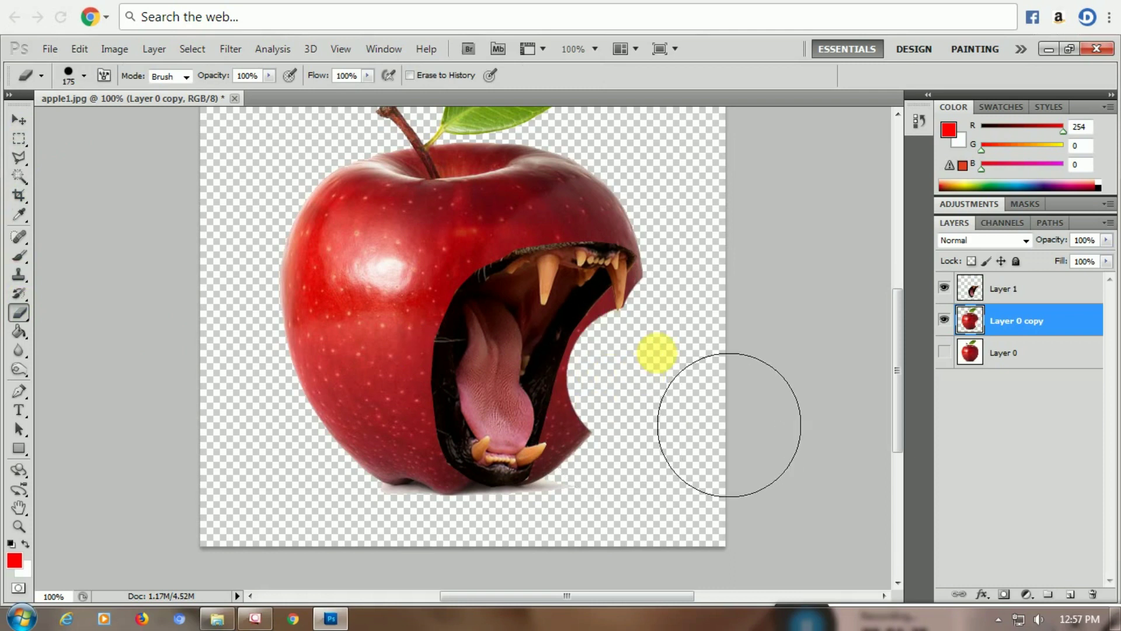
- Move the lion mouth on Layer 1 slightly to the right and nudge it into line with the apple's bitten edge
{"action": "left_click", "coordinate": [1071, 287]}
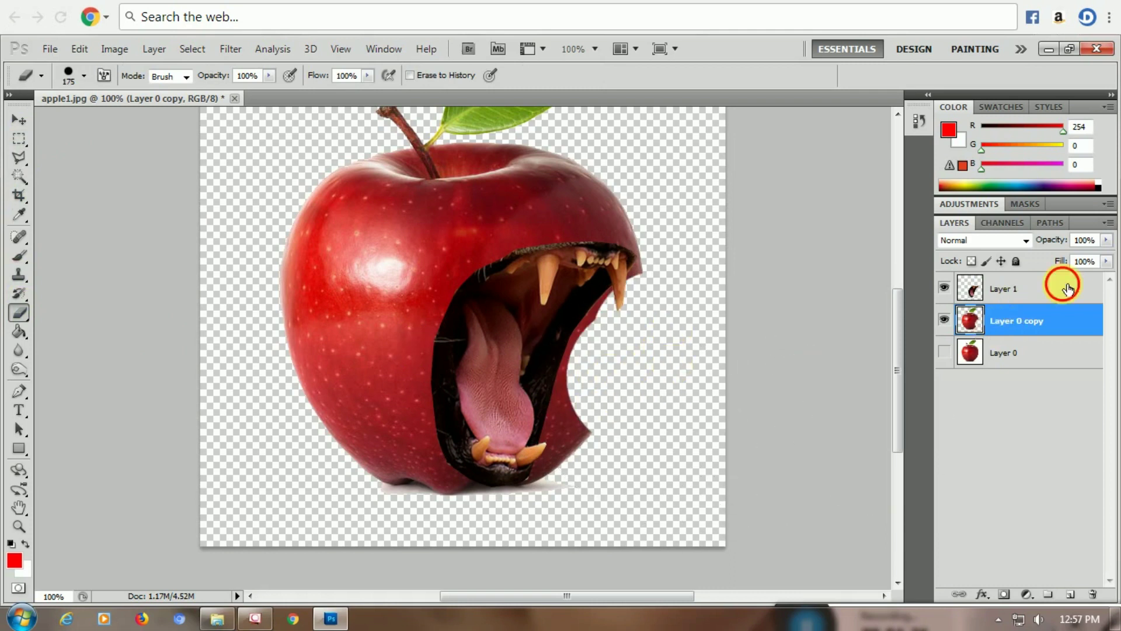
{"action": "left_click", "coordinate": [19, 120]}
{"action": "mouse_move", "coordinate": [470, 301]}
{"action": "left_mouse_down"}
{"action": "mouse_move", "coordinate": [490, 304]}
{"action": "mouse_move", "coordinate": [499, 284]}
{"action": "mouse_move", "coordinate": [478, 306]}
{"action": "mouse_move", "coordinate": [497, 302]}
{"action": "mouse_move", "coordinate": [487, 304]}
{"action": "left_mouse_up"}
{"action": "key", "text": "Left"}
{"action": "key", "text": "Left"}
{"action": "key", "text": "Left"}
{"action": "key", "text": "Left"}
{"action": "key", "text": "Left"}
{"action": "key", "text": "Left"}
{"action": "key", "text": "Left"}
{"action": "key", "text": "Left"}
{"action": "key", "text": "Left"}
{"action": "key", "text": "Left"}
{"action": "key", "text": "Left"}
{"action": "key", "text": "Left"}
{"action": "key", "text": "Left"}
{"action": "key", "text": "Left"}
{"action": "key", "text": "Left"}
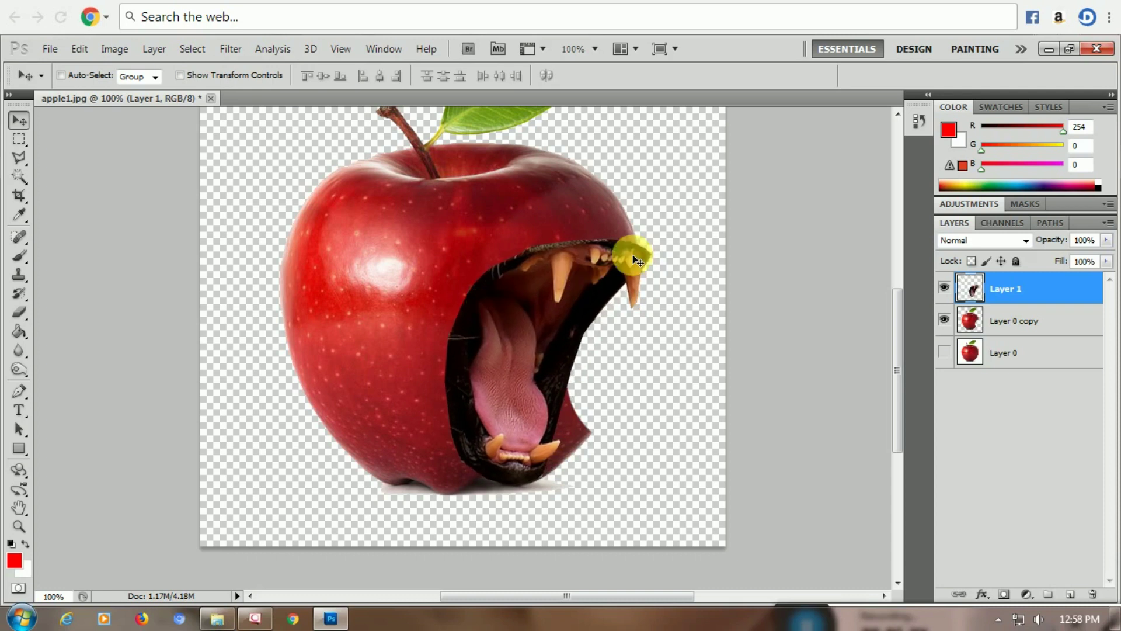
- Free-transform the lion mouth on Layer 1 with a rotation of -7.69°
{"action": "key", "text": "ctrl+t"}
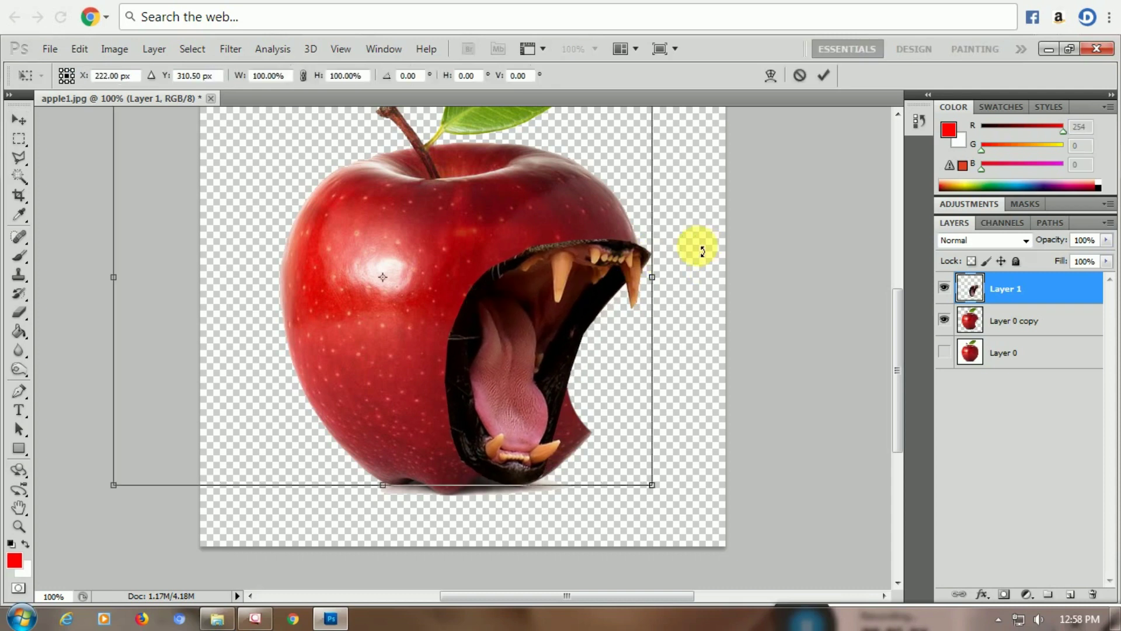
{"action": "left_click_drag", "start_coordinate": [664, 220], "coordinate": [669, 233]}
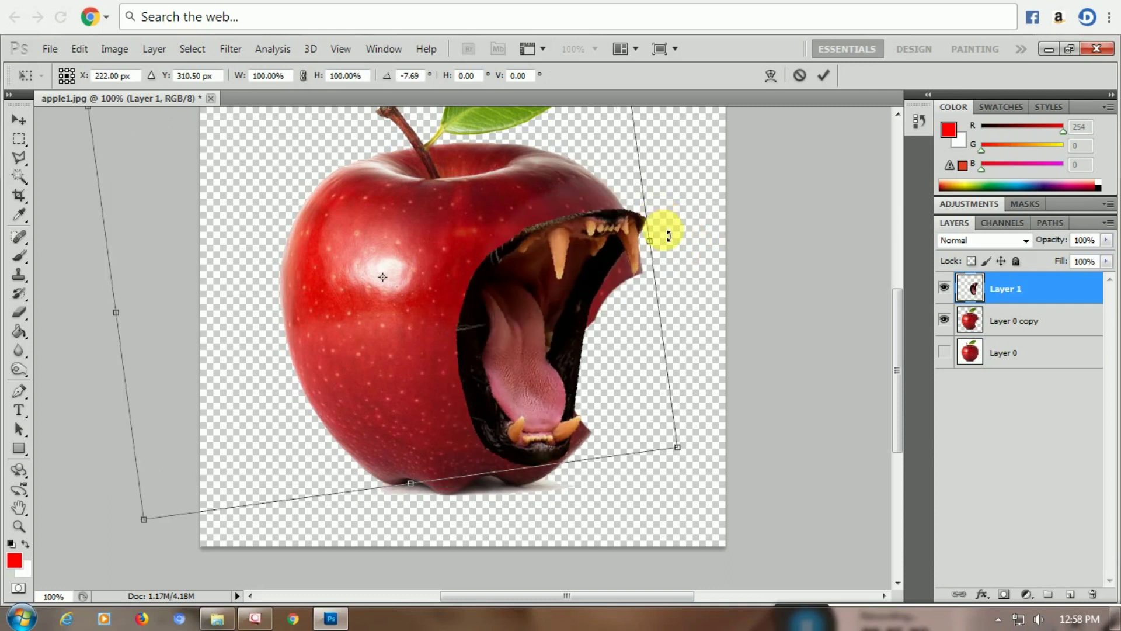
{"action": "key", "text": "Return"}
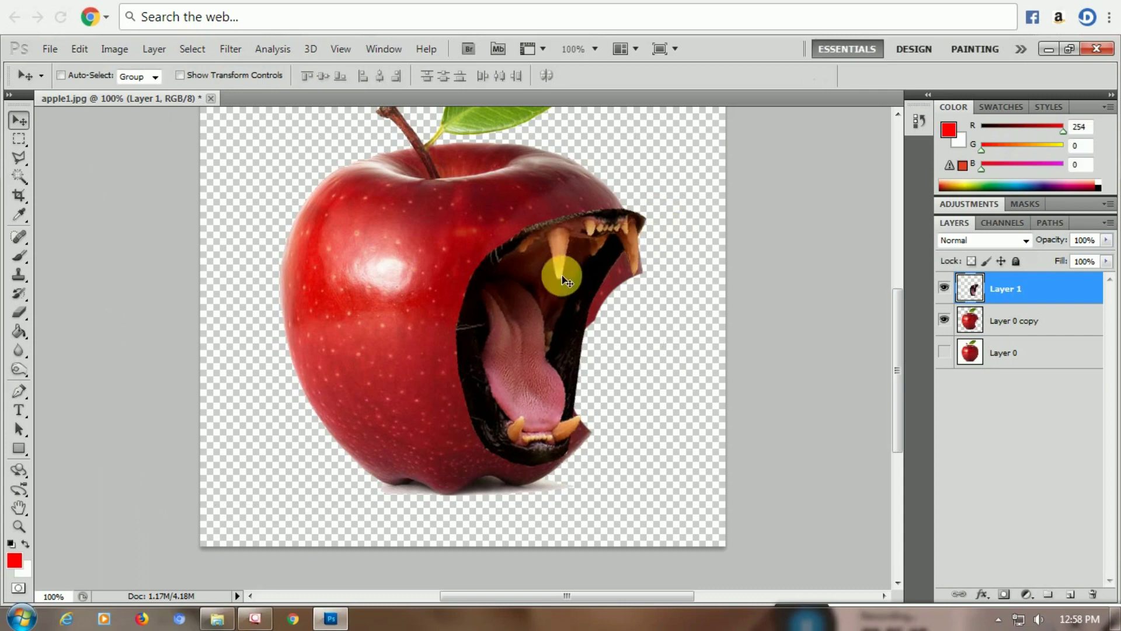
- Move the lion mouth clear of the apple and erase the stray lion remnants from Layer 1
{"action": "left_click_drag", "start_coordinate": [554, 273], "coordinate": [729, 362]}
{"action": "left_click", "coordinate": [19, 312]}
{"action": "mouse_move", "coordinate": [325, 292]}
{"action": "left_mouse_down"}
{"action": "mouse_move", "coordinate": [458, 270]}
{"action": "mouse_move", "coordinate": [305, 250]}
{"action": "left_mouse_up"}
- Move the lion mouth back onto the apple so that its open side meets the bitten right edge
{"action": "left_click", "coordinate": [19, 119]}
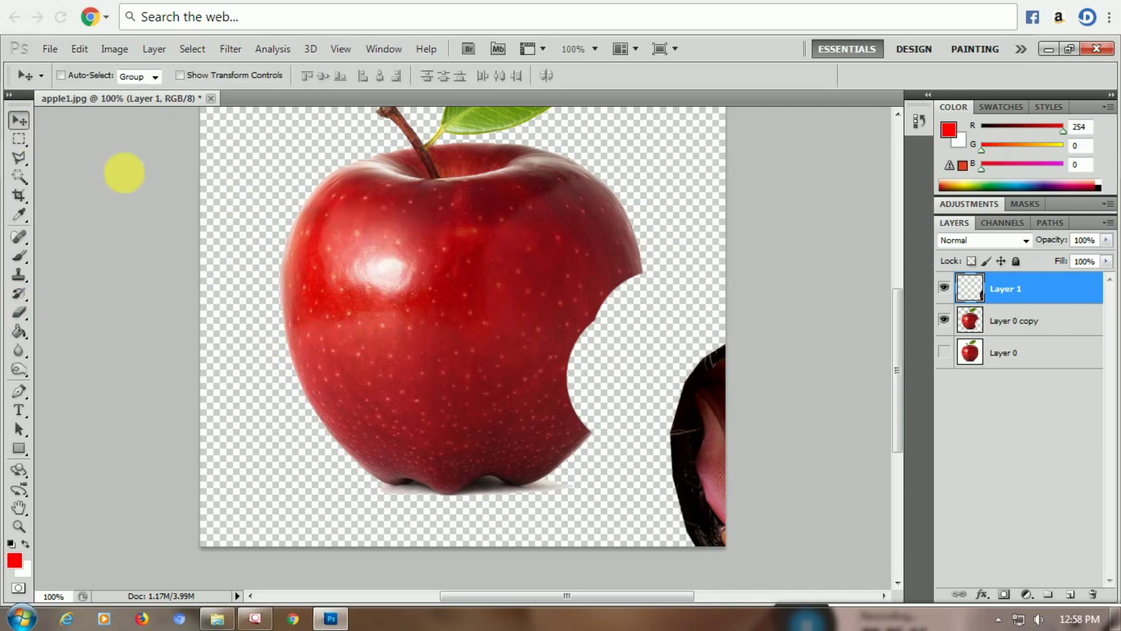
{"action": "left_click_drag", "start_coordinate": [687, 414], "coordinate": [466, 323]}
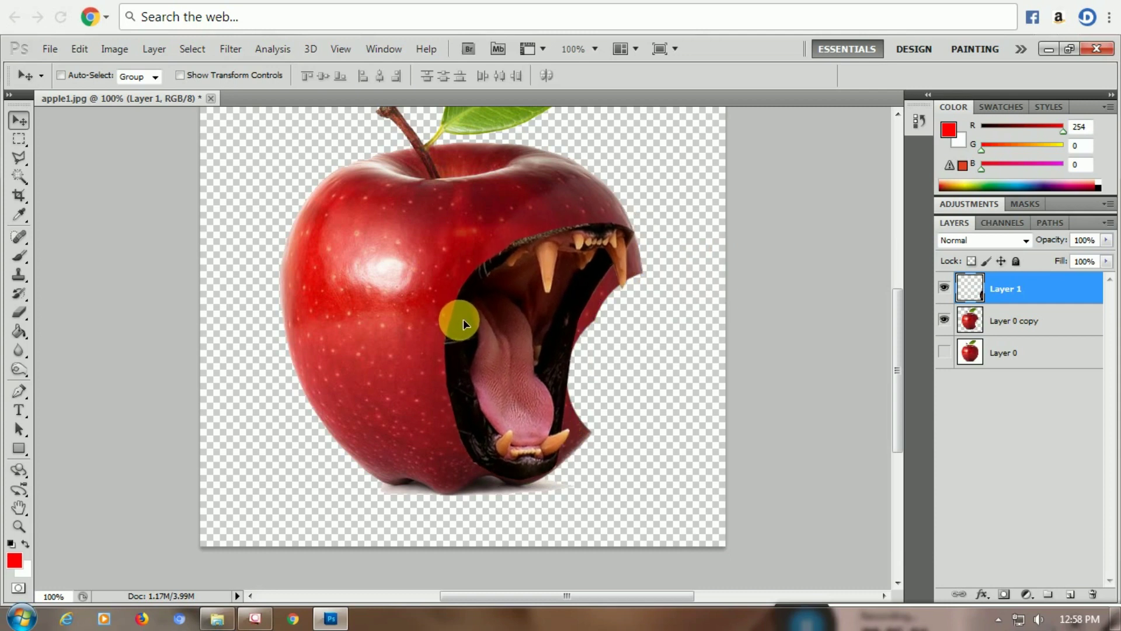
{"action": "mouse_move", "coordinate": [463, 319]}
{"action": "left_mouse_down"}
{"action": "mouse_move", "coordinate": [458, 327]}
{"action": "mouse_move", "coordinate": [476, 309]}
{"action": "mouse_move", "coordinate": [509, 307]}
{"action": "mouse_move", "coordinate": [473, 307]}
{"action": "left_mouse_up"}
- Rotate the lion mouth on Layer 1 by about -15° and move it to fit the apple's bitten edge
{"action": "key", "text": "ctrl+t"}
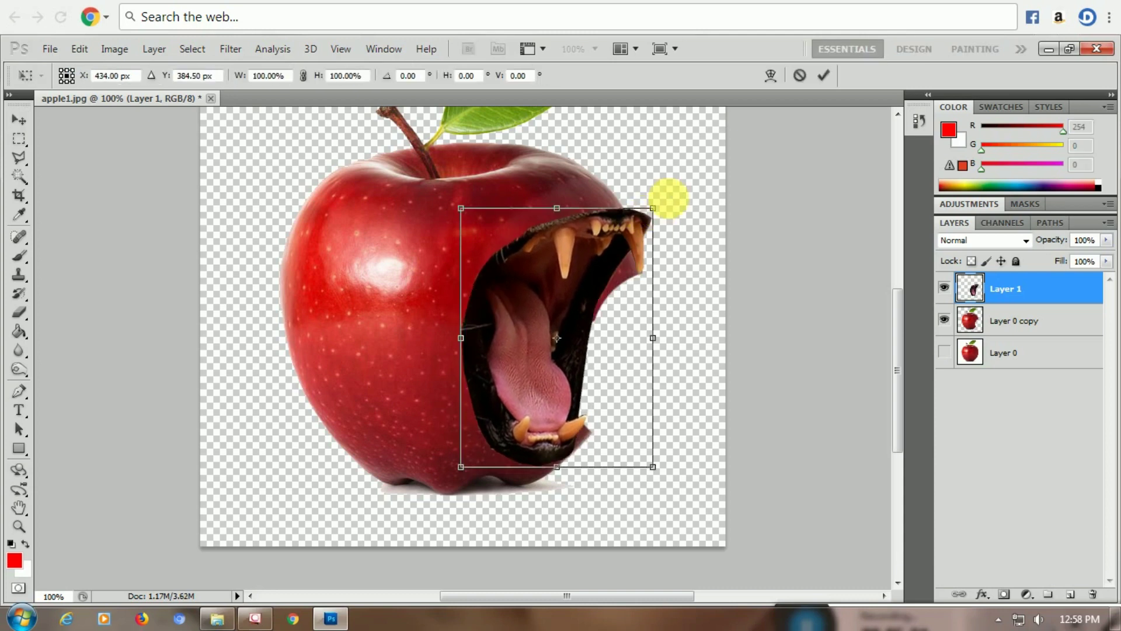
{"action": "left_click_drag", "start_coordinate": [668, 195], "coordinate": [638, 185]}
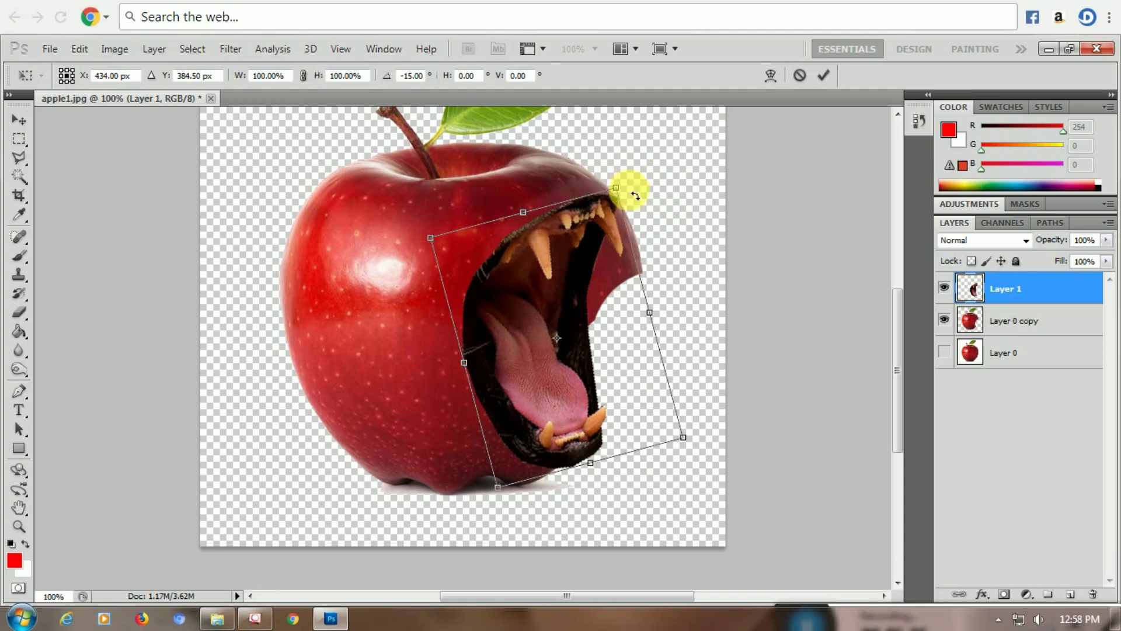
{"action": "key", "text": "Return"}
{"action": "left_click_drag", "start_coordinate": [595, 291], "coordinate": [592, 290]}
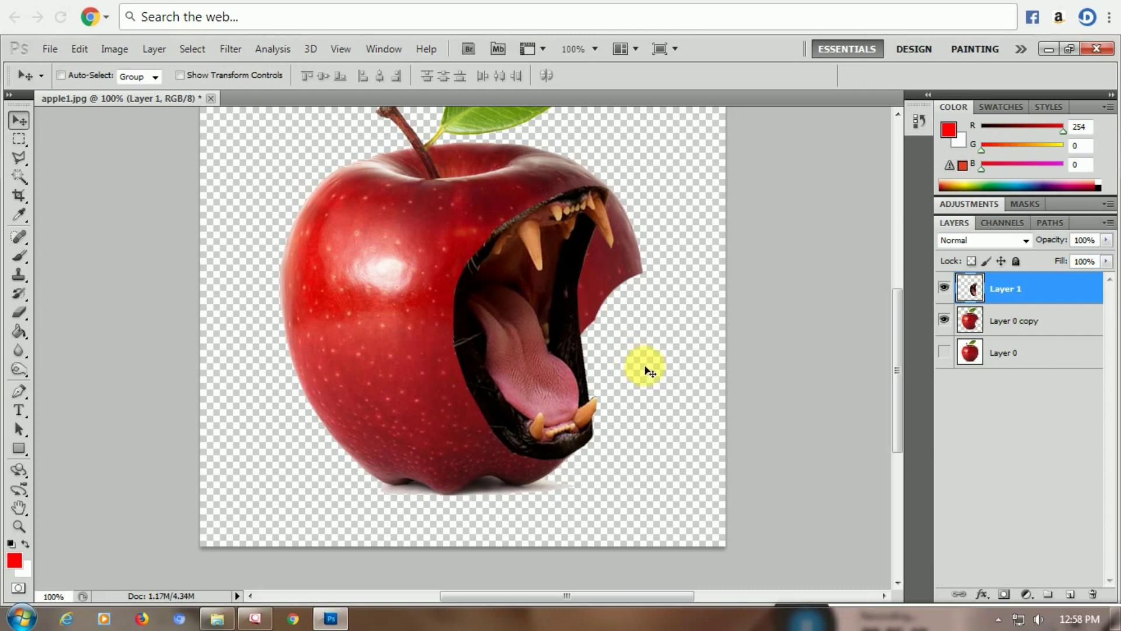
- Erase the leftover piece of apple beyond the lion mouth on Layer 0 copy
{"action": "left_click", "coordinate": [1007, 324]}
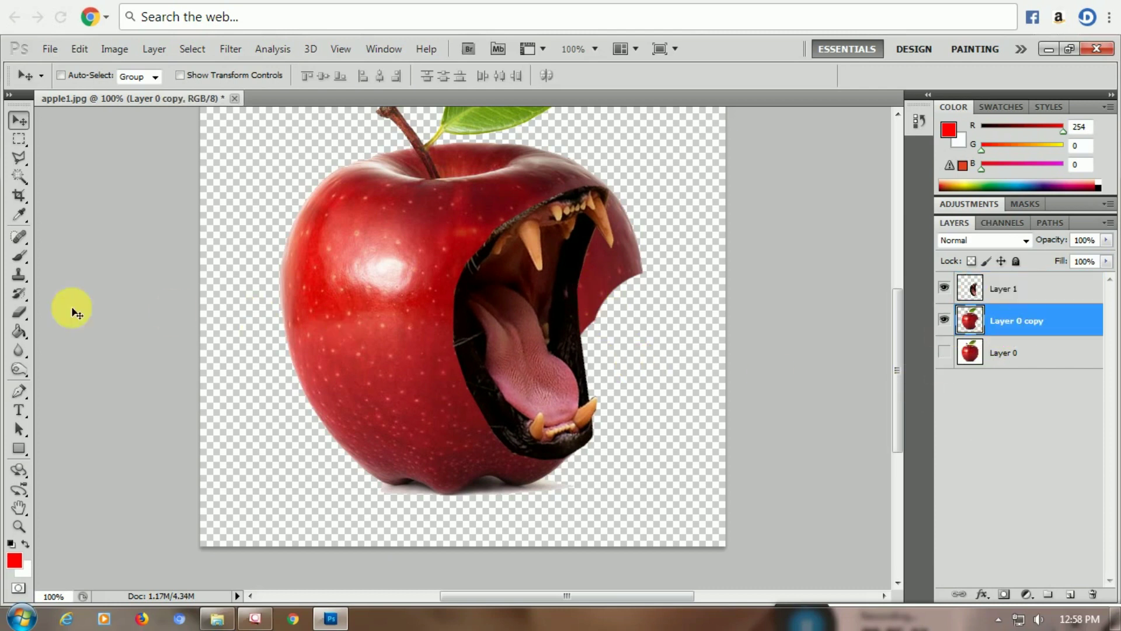
{"action": "left_click", "coordinate": [19, 312]}
{"action": "mouse_move", "coordinate": [580, 300]}
{"action": "left_mouse_down"}
{"action": "mouse_move", "coordinate": [648, 250]}
{"action": "mouse_move", "coordinate": [641, 288]}
{"action": "left_mouse_up"}
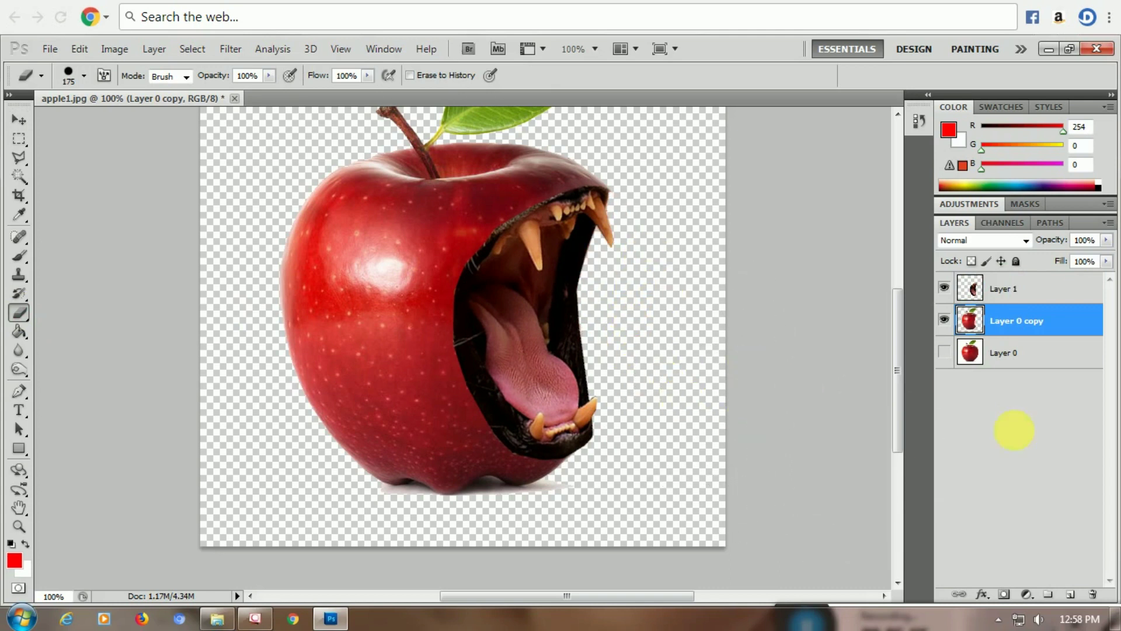
- Soften the lion mouth's dark rim on Layer 1 by erasing along the apple edge with a size 15 brush at 10% opacity
{"action": "left_click", "coordinate": [1059, 297]}
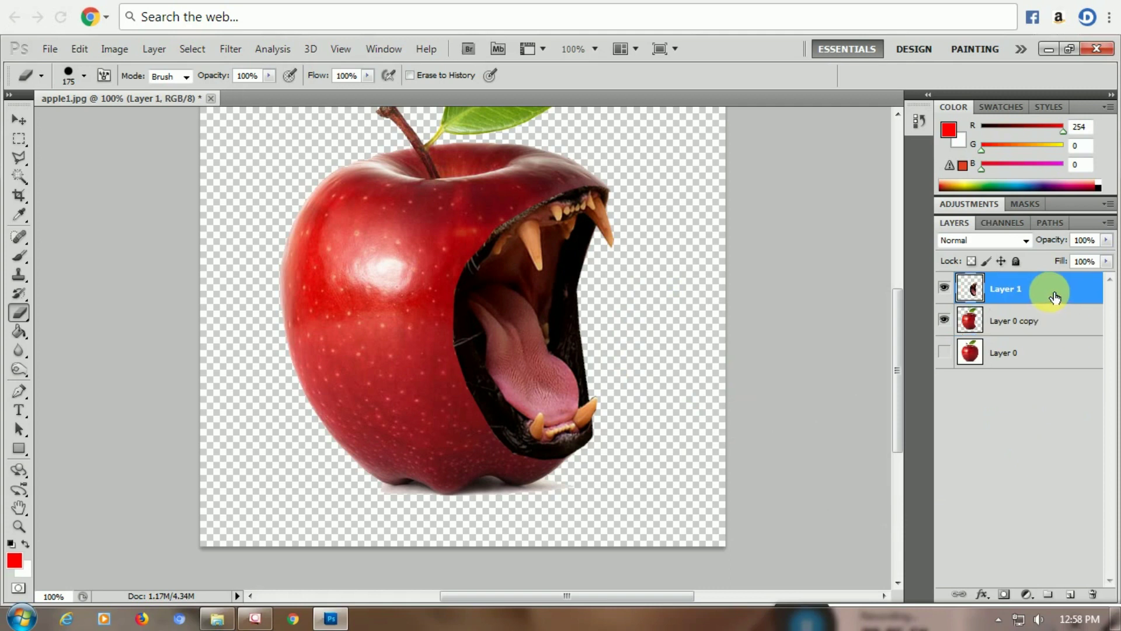
{"action": "left_click", "coordinate": [1107, 241]}
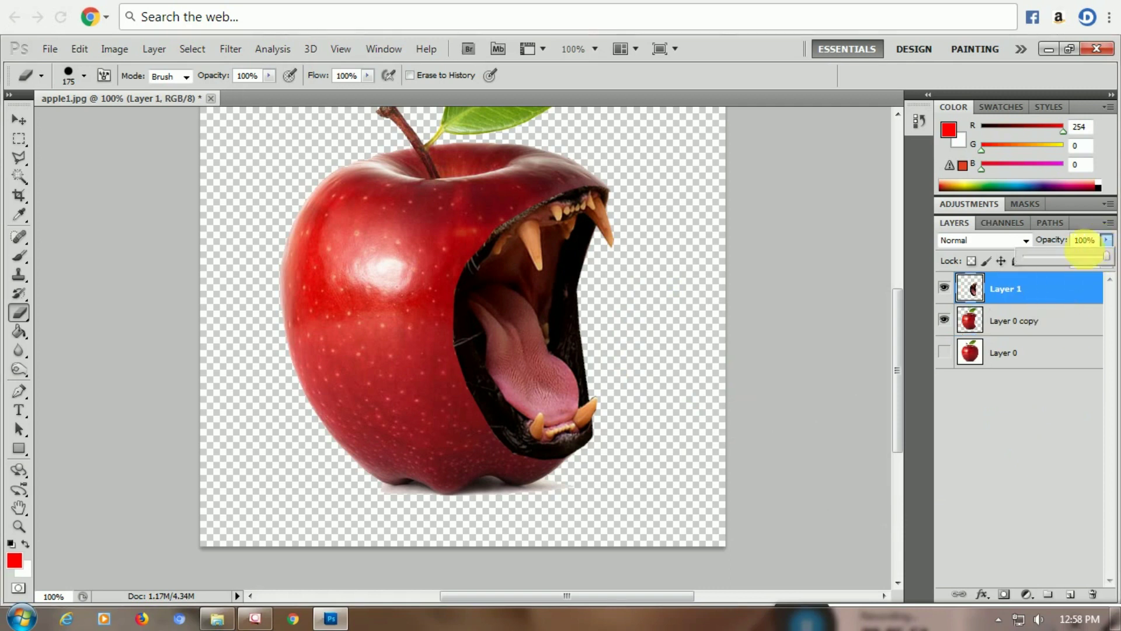
{"action": "left_click_drag", "start_coordinate": [1109, 266], "coordinate": [1109, 272]}
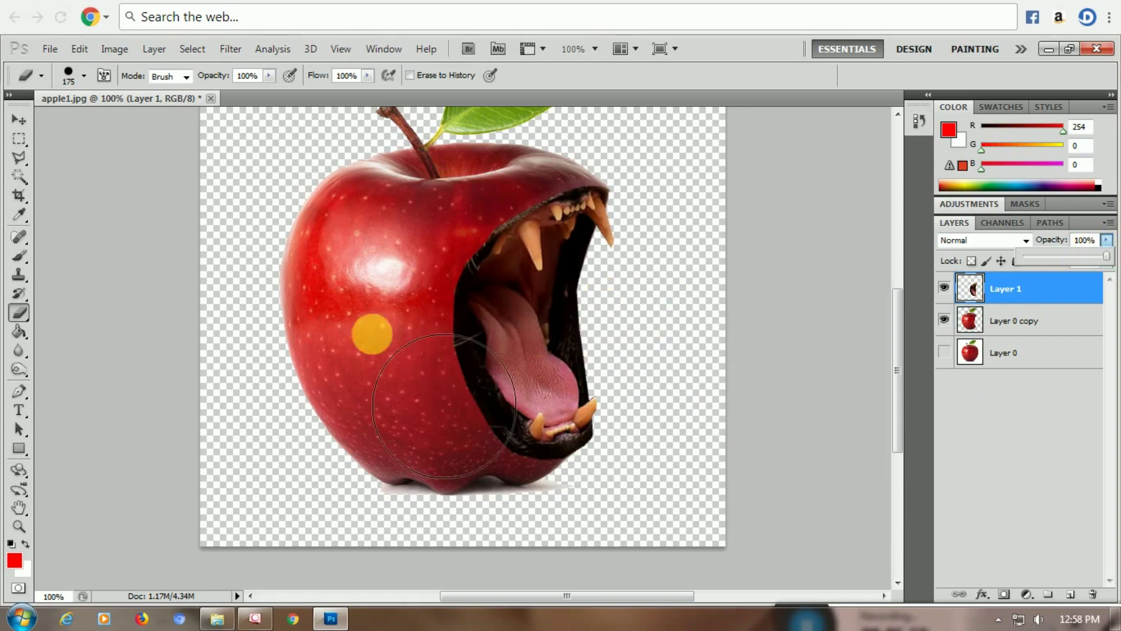
{"action": "left_click", "coordinate": [19, 352]}
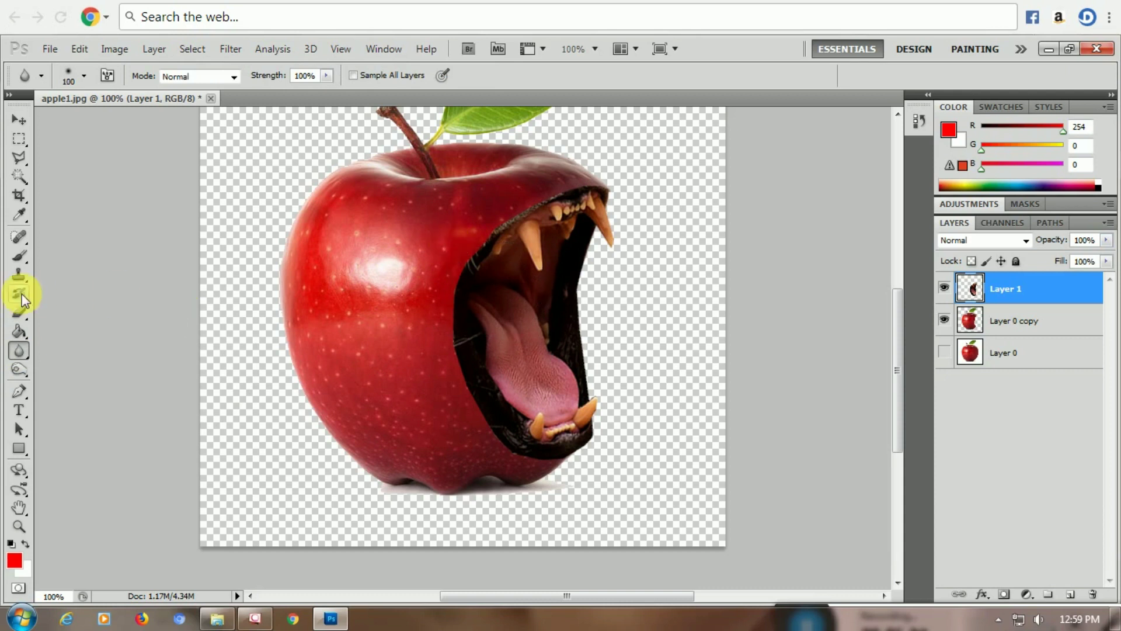
{"action": "left_click", "coordinate": [19, 312]}
{"action": "mouse_move", "coordinate": [268, 76]}
{"action": "left_mouse_down"}
{"action": "mouse_move", "coordinate": [250, 100]}
{"action": "mouse_move", "coordinate": [194, 91]}
{"action": "left_mouse_up"}
{"action": "key", "text": "bracketleft"}
{"action": "key", "text": "bracketleft"}
{"action": "key", "text": "bracketleft"}
{"action": "key", "text": "bracketleft"}
{"action": "key", "text": "bracketleft"}
{"action": "key", "text": "bracketleft"}
{"action": "key", "text": "bracketleft"}
{"action": "key", "text": "bracketleft"}
{"action": "key", "text": "bracketleft"}
{"action": "mouse_move", "coordinate": [611, 196]}
{"action": "left_mouse_down"}
{"action": "mouse_move", "coordinate": [541, 209]}
{"action": "mouse_move", "coordinate": [490, 240]}
{"action": "mouse_move", "coordinate": [459, 317]}
{"action": "mouse_move", "coordinate": [486, 243]}
{"action": "mouse_move", "coordinate": [463, 281]}
{"action": "mouse_move", "coordinate": [490, 243]}
{"action": "mouse_move", "coordinate": [454, 323]}
{"action": "mouse_move", "coordinate": [456, 297]}
{"action": "mouse_move", "coordinate": [457, 342]}
{"action": "mouse_move", "coordinate": [462, 297]}
{"action": "mouse_move", "coordinate": [458, 368]}
{"action": "mouse_move", "coordinate": [455, 343]}
{"action": "mouse_move", "coordinate": [484, 420]}
{"action": "mouse_move", "coordinate": [458, 335]}
{"action": "mouse_move", "coordinate": [476, 266]}
{"action": "mouse_move", "coordinate": [449, 353]}
{"action": "mouse_move", "coordinate": [505, 456]}
{"action": "mouse_move", "coordinate": [483, 431]}
{"action": "mouse_move", "coordinate": [522, 460]}
{"action": "mouse_move", "coordinate": [493, 421]}
{"action": "mouse_move", "coordinate": [526, 464]}
{"action": "mouse_move", "coordinate": [483, 424]}
{"action": "mouse_move", "coordinate": [532, 474]}
{"action": "mouse_move", "coordinate": [514, 456]}
{"action": "mouse_move", "coordinate": [574, 468]}
{"action": "mouse_move", "coordinate": [520, 460]}
{"action": "mouse_move", "coordinate": [489, 444]}
{"action": "mouse_move", "coordinate": [552, 472]}
{"action": "mouse_move", "coordinate": [494, 438]}
{"action": "mouse_move", "coordinate": [561, 472]}
{"action": "mouse_move", "coordinate": [515, 455]}
{"action": "mouse_move", "coordinate": [496, 431]}
{"action": "left_mouse_up"}
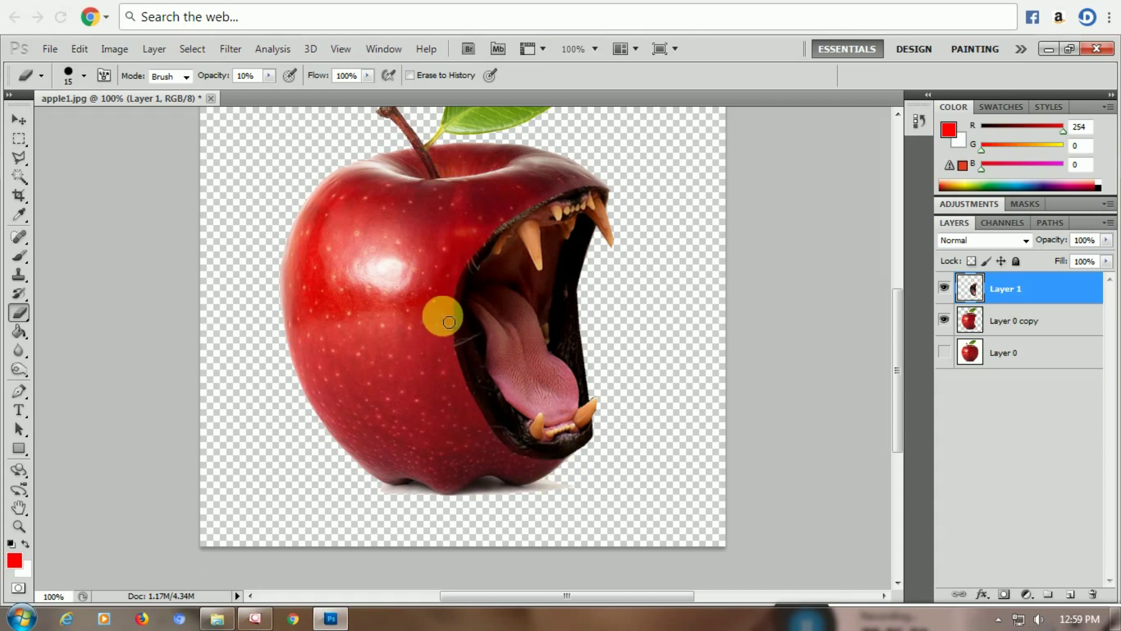
{"action": "left_click", "coordinate": [472, 262]}
{"action": "left_click", "coordinate": [450, 327]}
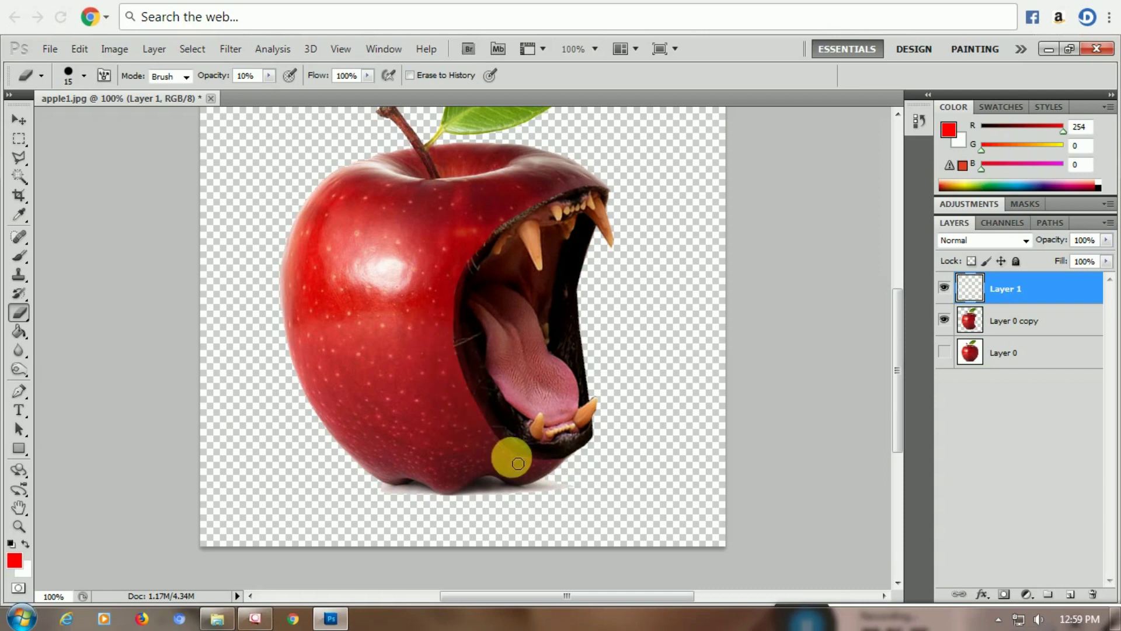
{"action": "left_click", "coordinate": [467, 379]}
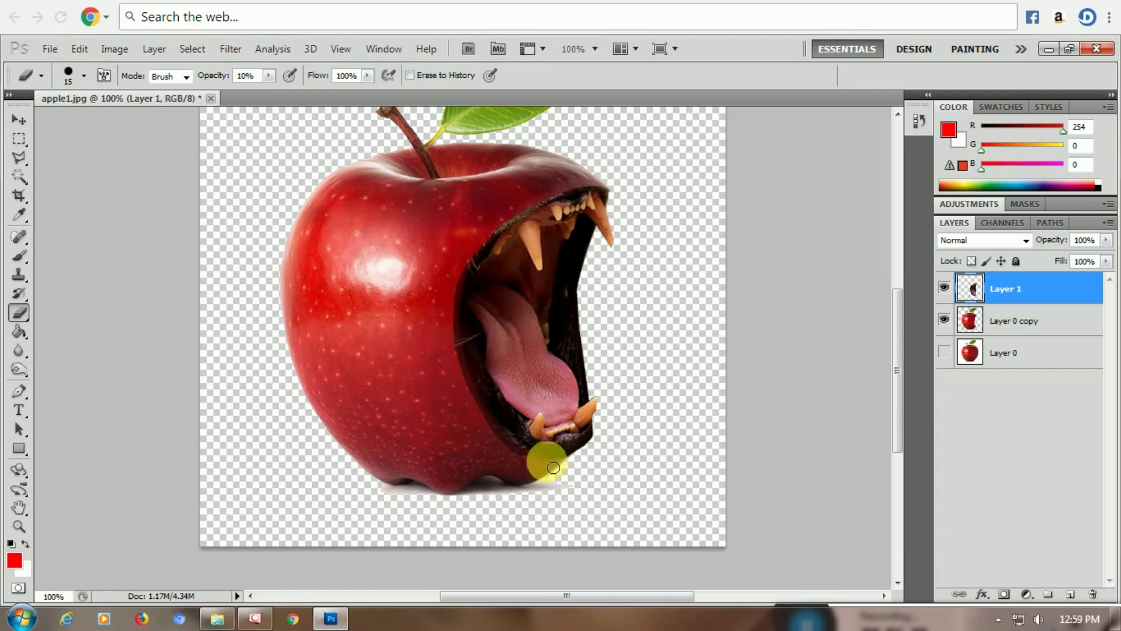
{"action": "mouse_move", "coordinate": [463, 259]}
{"action": "left_mouse_down"}
{"action": "mouse_move", "coordinate": [519, 213]}
{"action": "mouse_move", "coordinate": [503, 220]}
{"action": "left_mouse_up"}
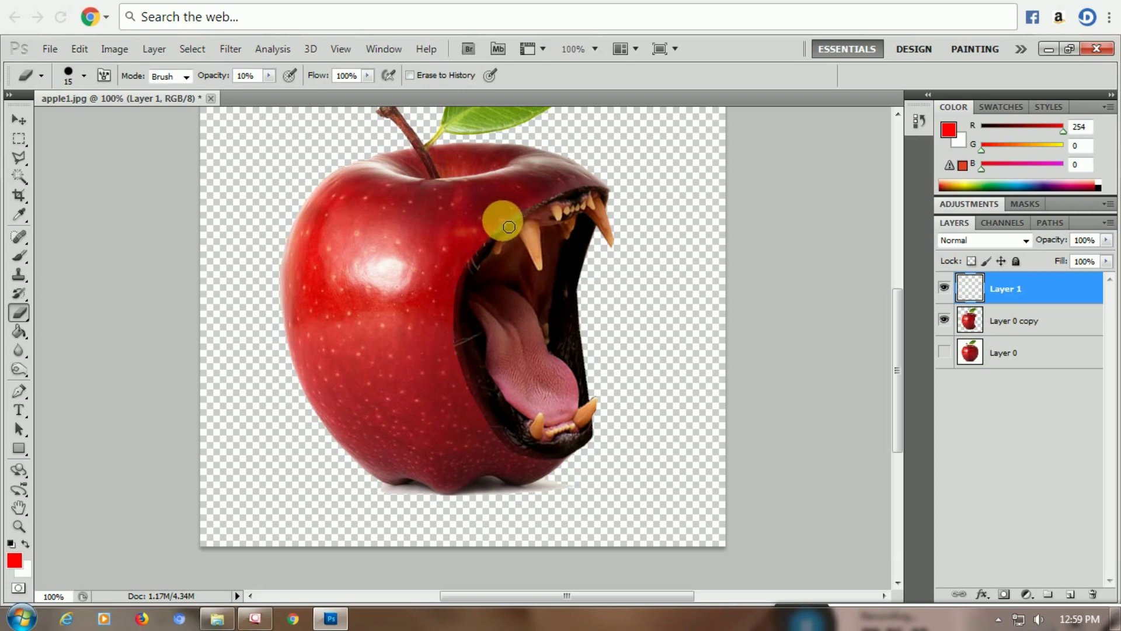
{"action": "left_click", "coordinate": [599, 188]}
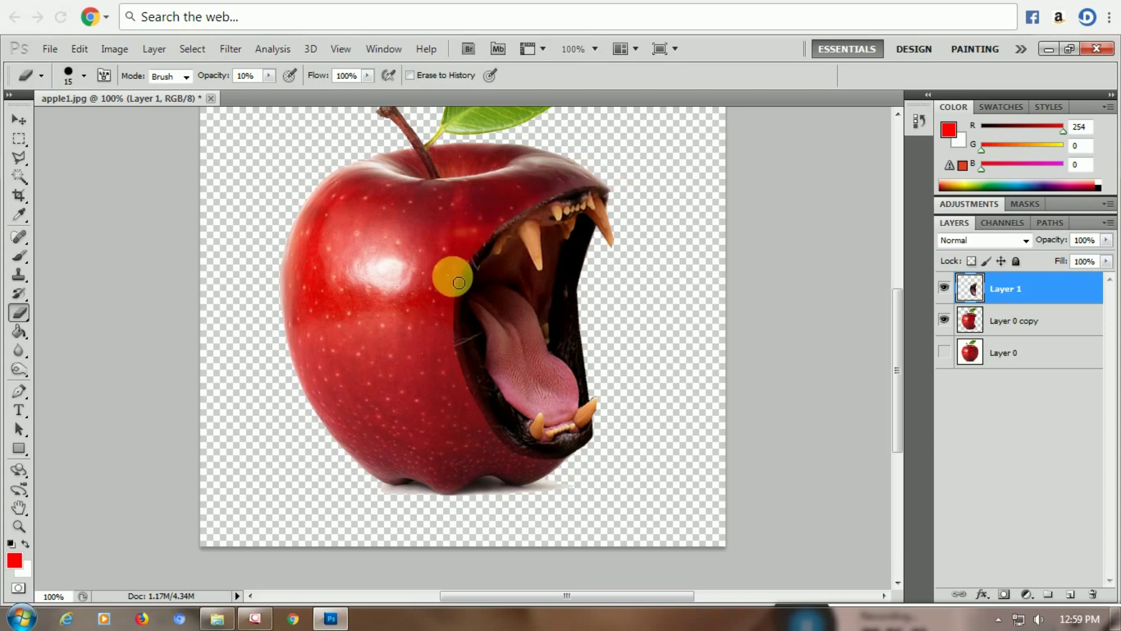
- Blur the lion mouth's edge on Layer 1 where it meets the apple, using a size 35 Blur brush at 100% strength
{"action": "left_click", "coordinate": [16, 349]}
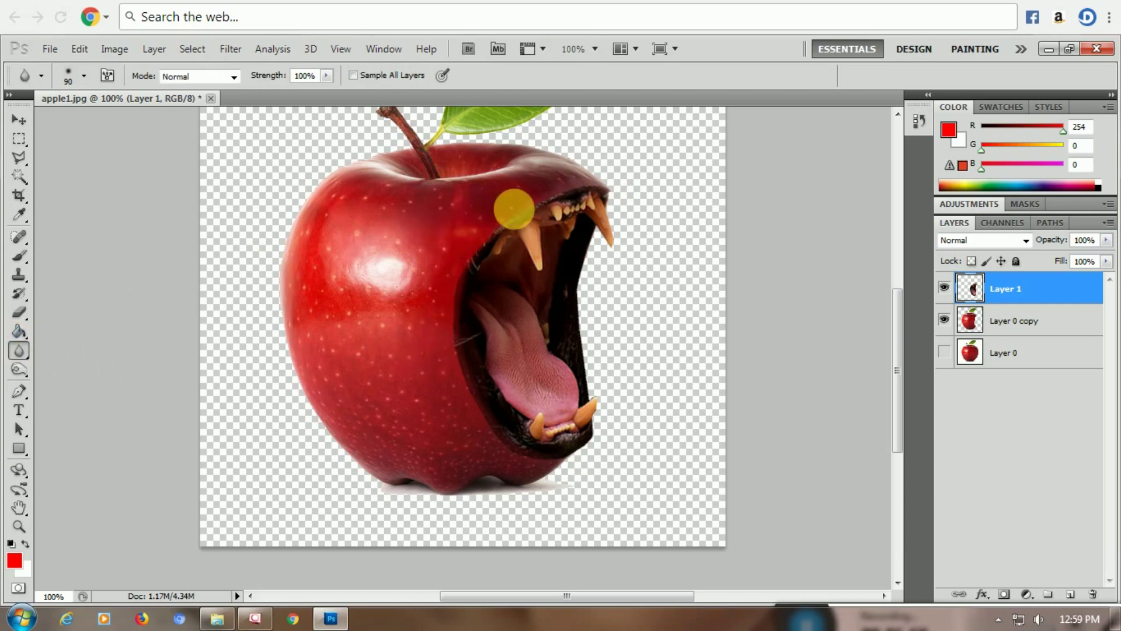
{"action": "mouse_move", "coordinate": [565, 226]}
{"action": "left_mouse_down"}
{"action": "mouse_move", "coordinate": [524, 242]}
{"action": "mouse_move", "coordinate": [615, 195]}
{"action": "left_mouse_up"}
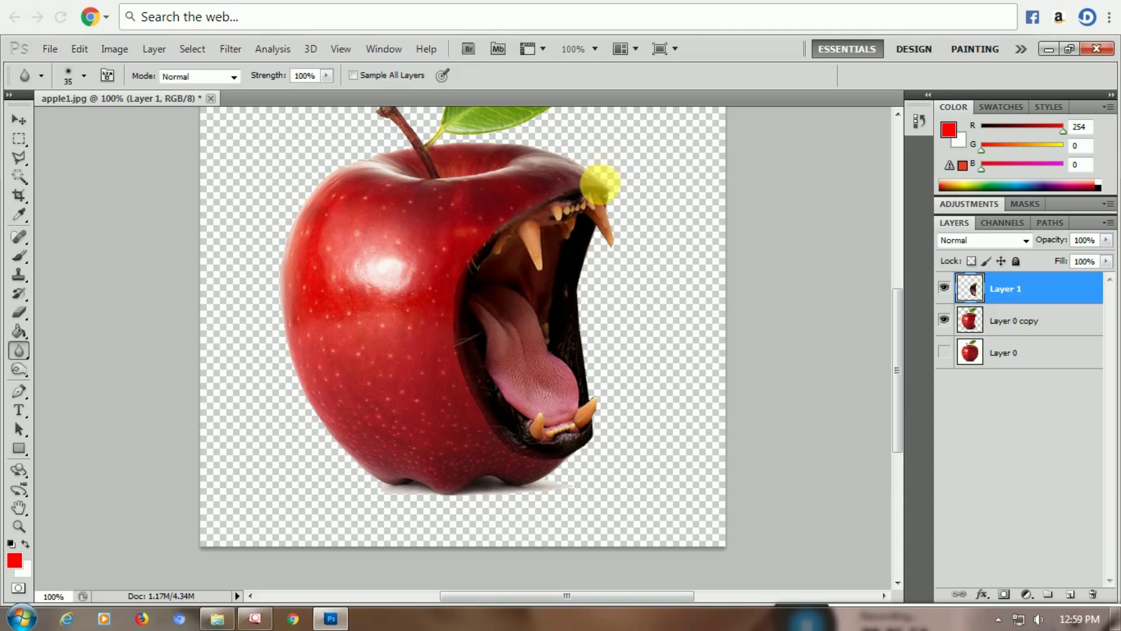
{"action": "mouse_move", "coordinate": [497, 219]}
{"action": "left_mouse_down"}
{"action": "mouse_move", "coordinate": [476, 226]}
{"action": "mouse_move", "coordinate": [453, 275]}
{"action": "mouse_move", "coordinate": [470, 269]}
{"action": "mouse_move", "coordinate": [454, 355]}
{"action": "left_mouse_up"}
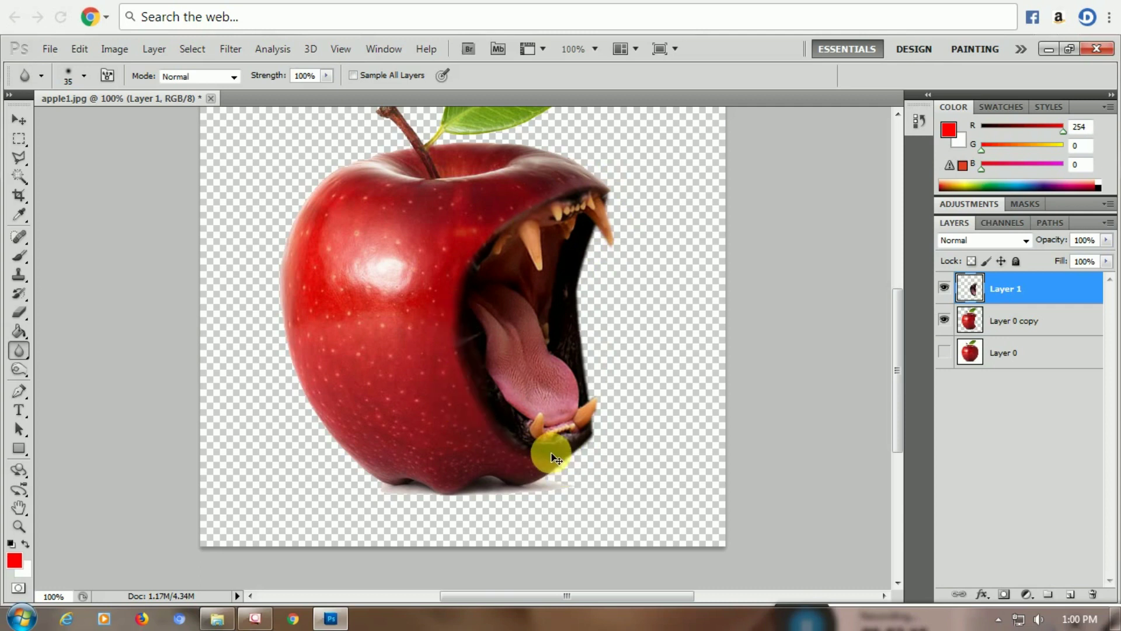
- Add a new layer beneath Layer 0 copy and fill it with white as the background
{"action": "key", "text": "ctrl+minus"}
{"action": "key", "text": "ctrl+minus"}
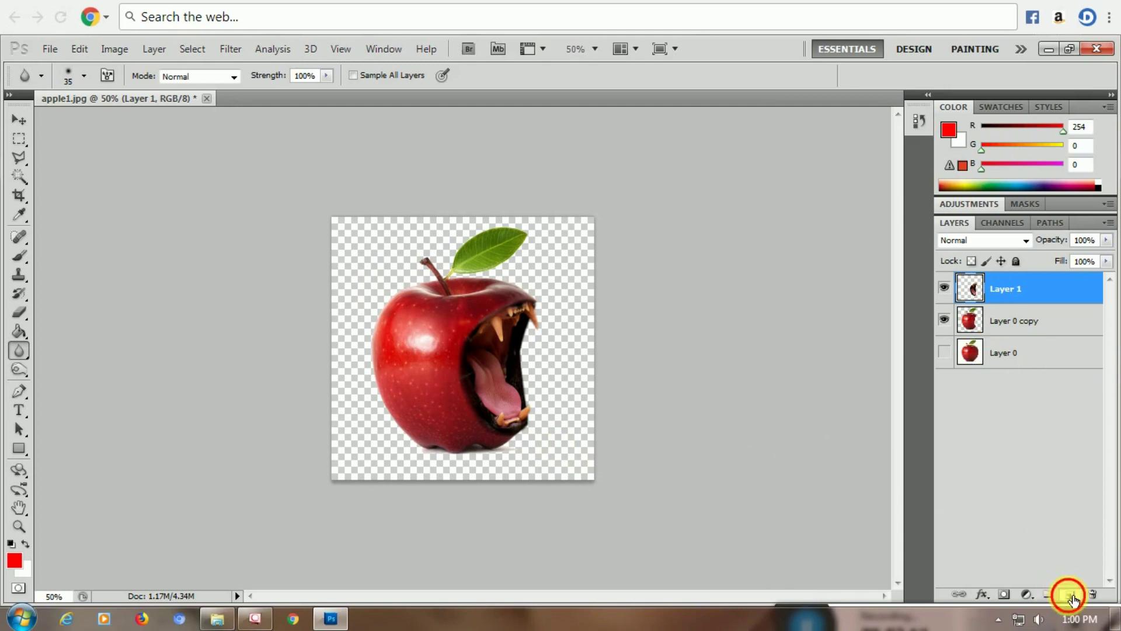
{"action": "left_click", "coordinate": [1072, 596]}
{"action": "left_click_drag", "start_coordinate": [1056, 286], "coordinate": [1049, 363]}
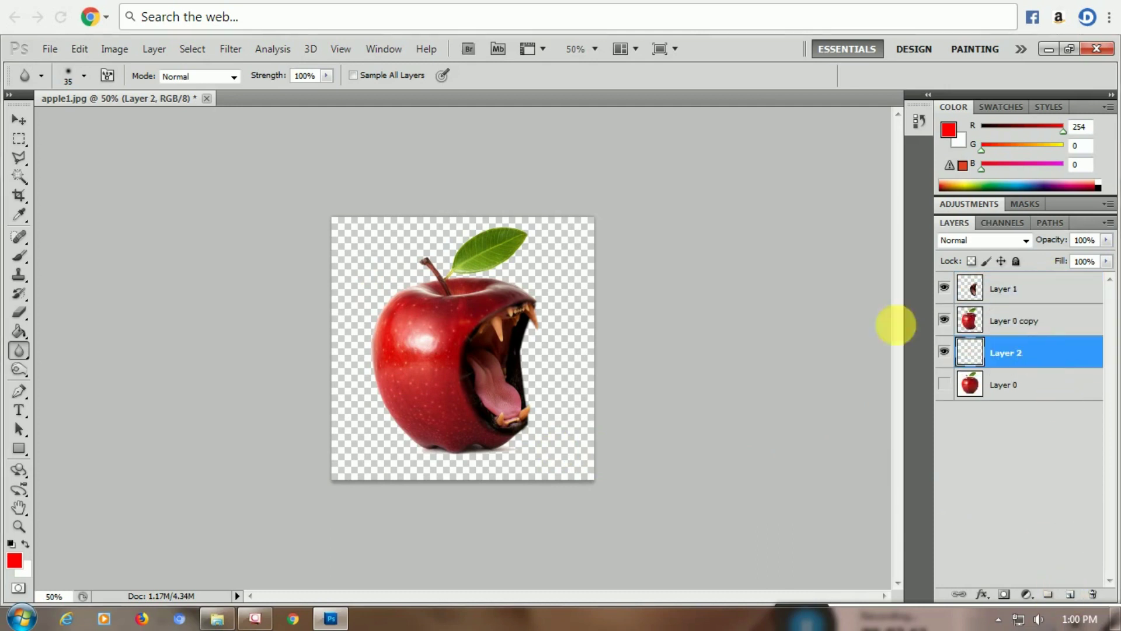
{"action": "left_click", "coordinate": [27, 546]}
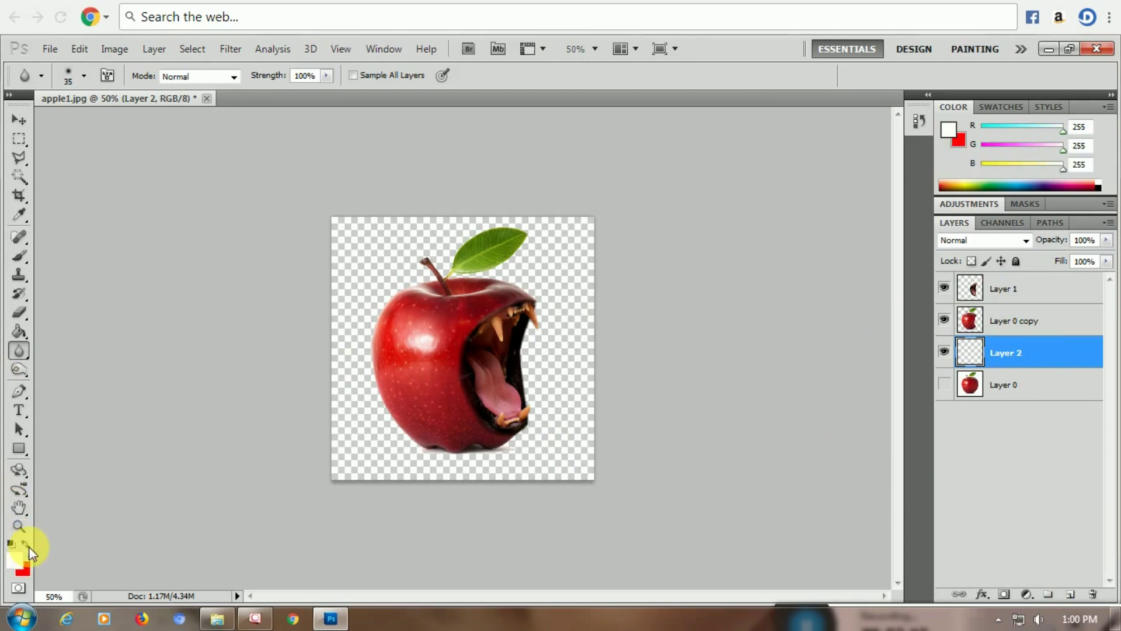
{"action": "left_click", "coordinate": [25, 336]}
{"action": "left_click", "coordinate": [371, 292]}
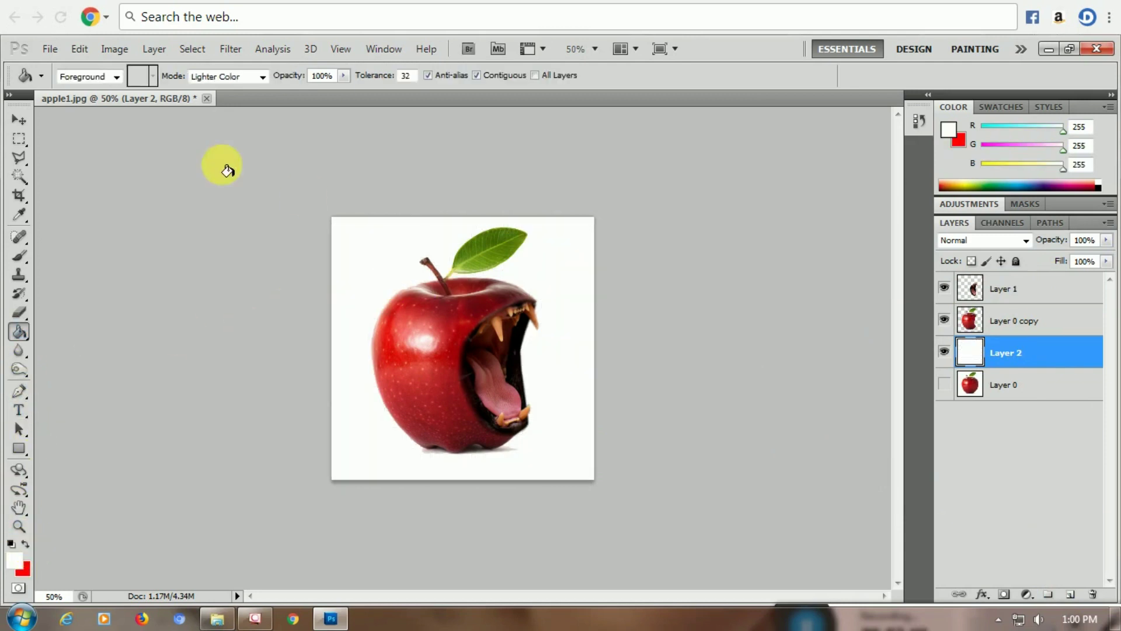
- Merge the lion mouth, apple cutout and white background layers into a single layer
{"action": "left_click", "coordinate": [21, 122]}
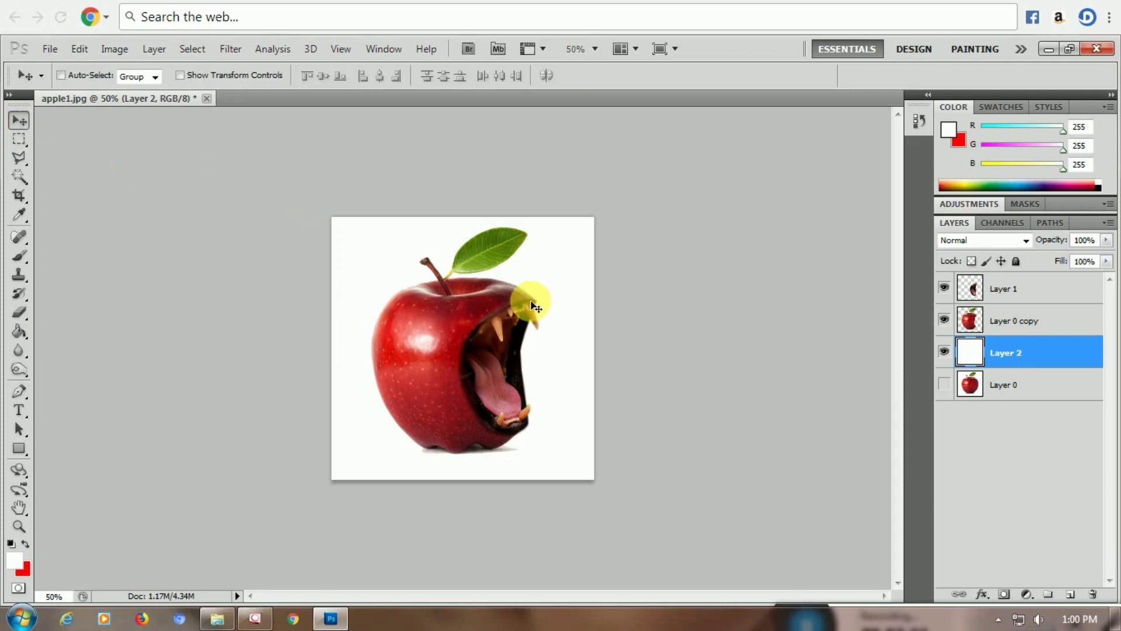
{"action": "key", "text": "ctrl+minus"}
{"action": "key", "text": "ctrl+minus"}
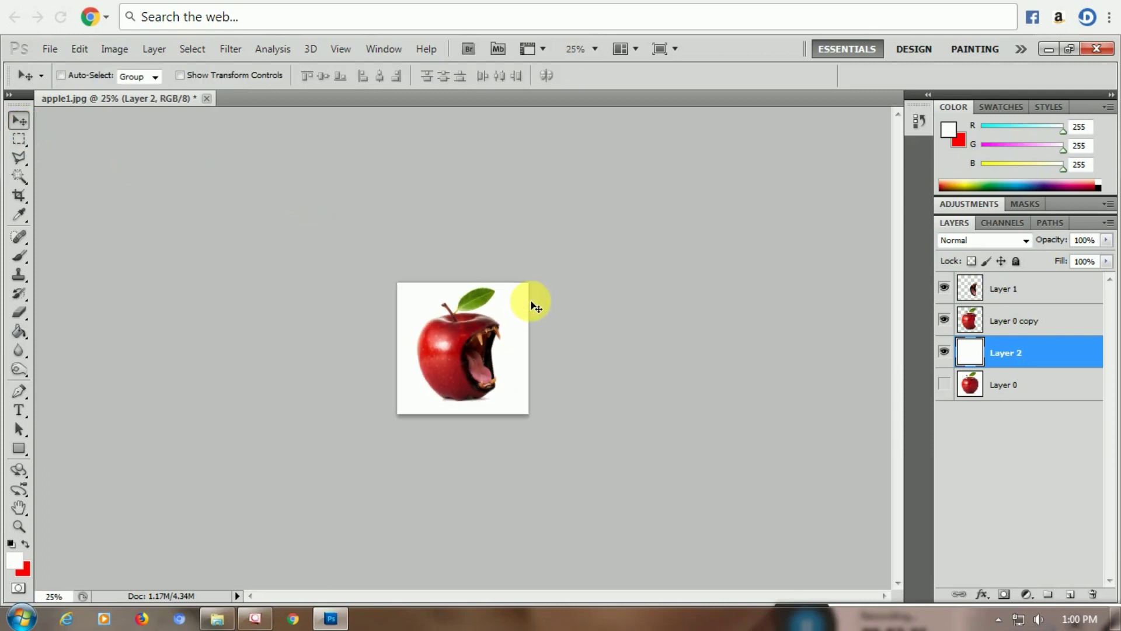
{"action": "key", "text": "ctrl+plus"}
{"action": "key", "text": "ctrl+plus"}
{"action": "key", "text": "ctrl+minus"}
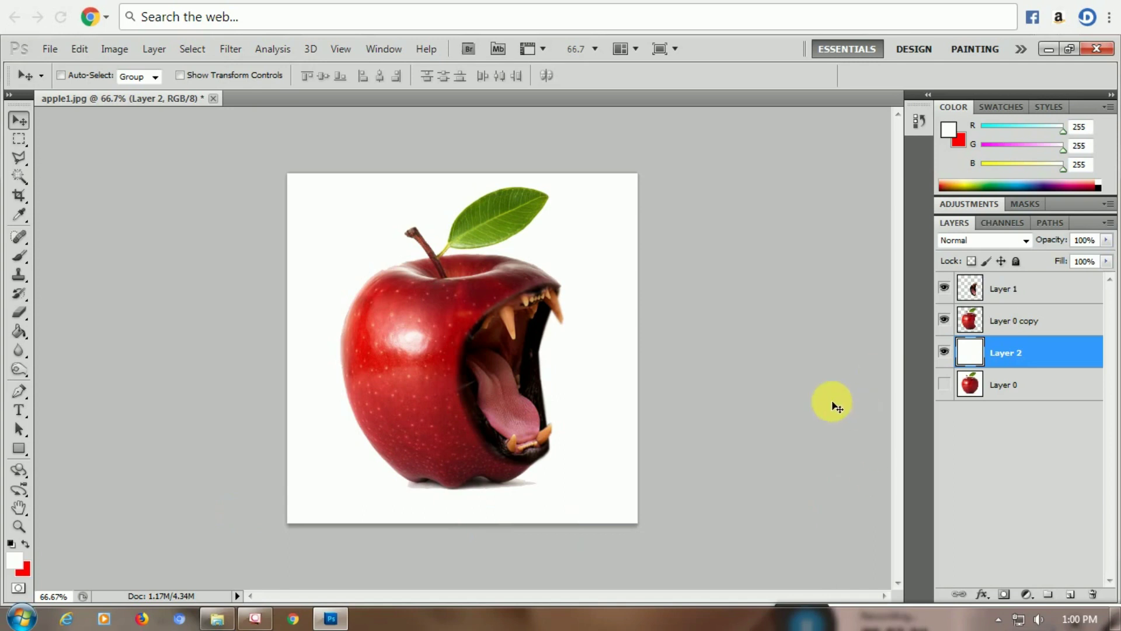
{"action": "left_click", "coordinate": [1051, 299], "text": "shift"}
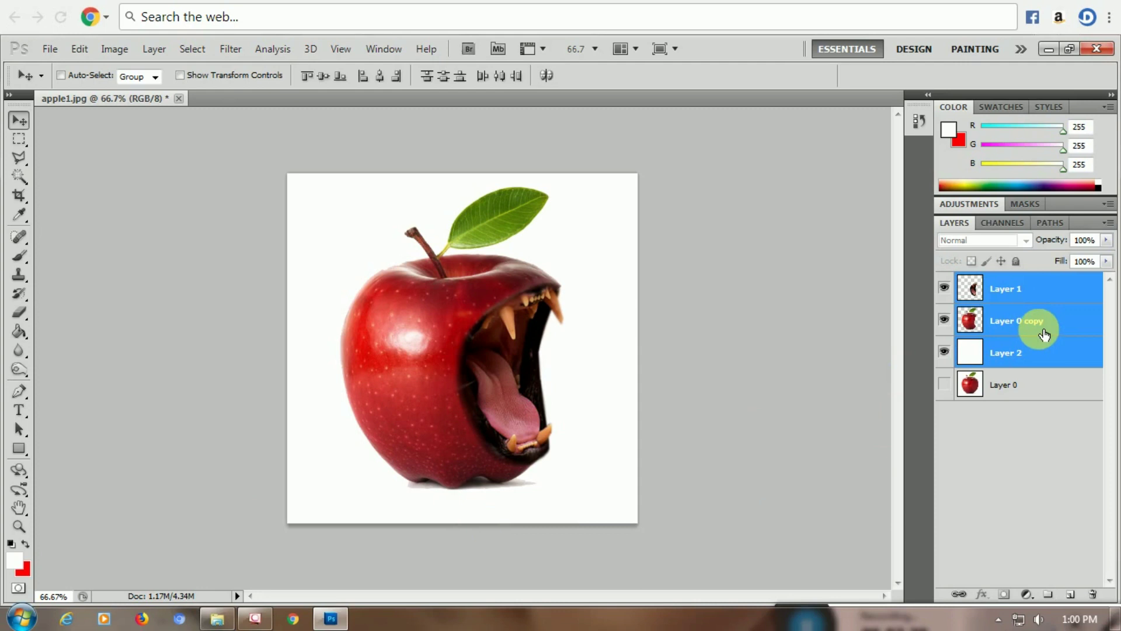
{"action": "key", "text": "ctrl+e"}
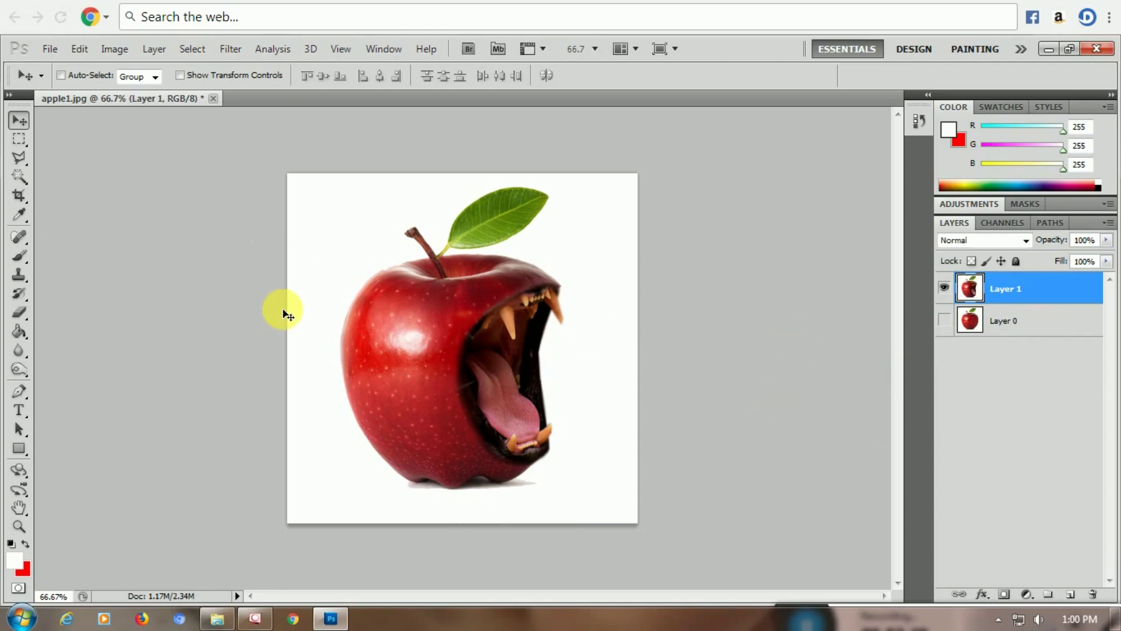
- Apply Levels to the merged layer with a midtone input of 0.93 and a black output level of 3
{"action": "key", "text": "ctrl+l"}
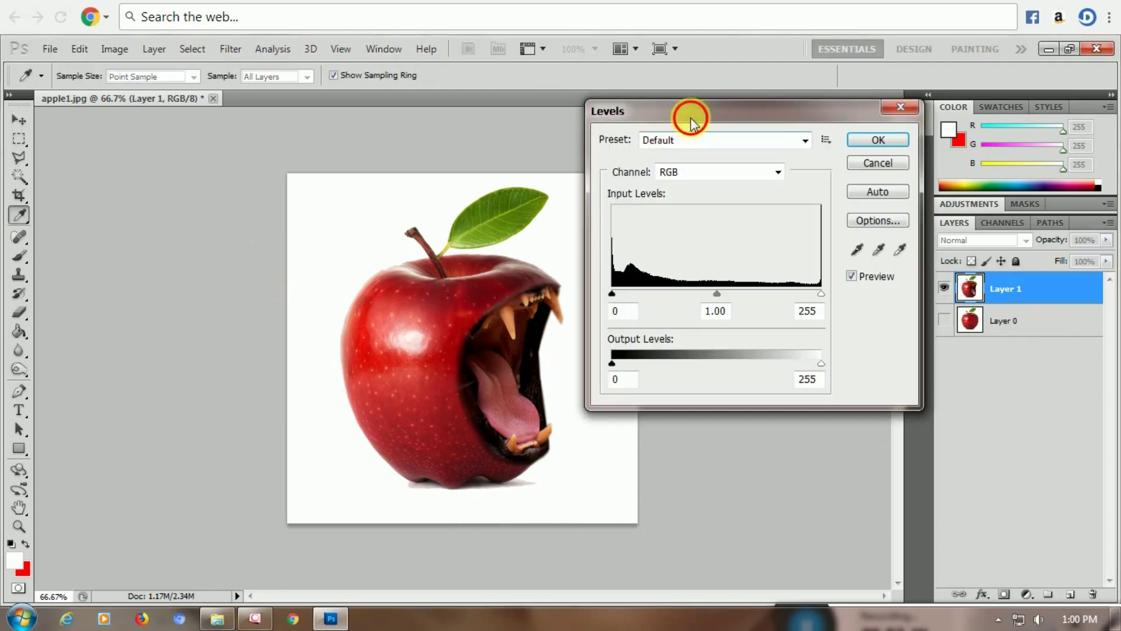
{"action": "left_click_drag", "start_coordinate": [690, 115], "coordinate": [712, 114]}
{"action": "mouse_move", "coordinate": [743, 291]}
{"action": "left_mouse_down"}
{"action": "mouse_move", "coordinate": [766, 292]}
{"action": "mouse_move", "coordinate": [734, 292]}
{"action": "mouse_move", "coordinate": [749, 290]}
{"action": "left_mouse_up"}
{"action": "left_click_drag", "start_coordinate": [667, 359], "coordinate": [646, 363]}
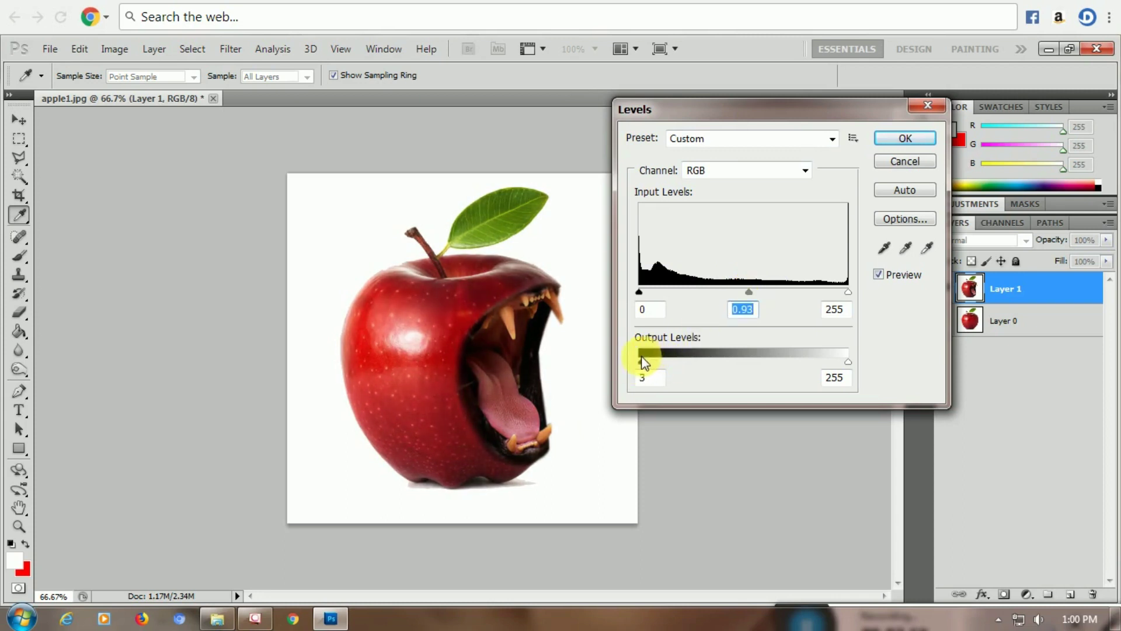
{"action": "left_click", "coordinate": [911, 140]}
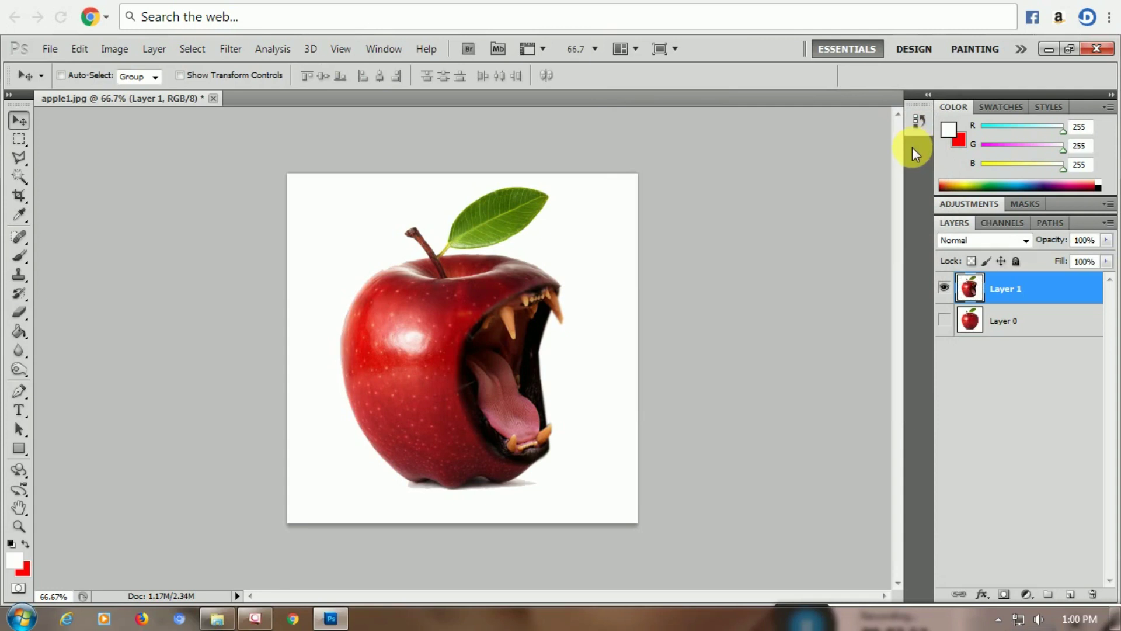
- Brighten the merged layer with Curves by raising the midpoint to input 121, output 136
{"action": "key", "text": "ctrl+m"}
{"action": "mouse_move", "coordinate": [879, 324]}
{"action": "left_mouse_down"}
{"action": "mouse_move", "coordinate": [866, 304]}
{"action": "mouse_move", "coordinate": [850, 316]}
{"action": "mouse_move", "coordinate": [863, 321]}
{"action": "left_mouse_up"}
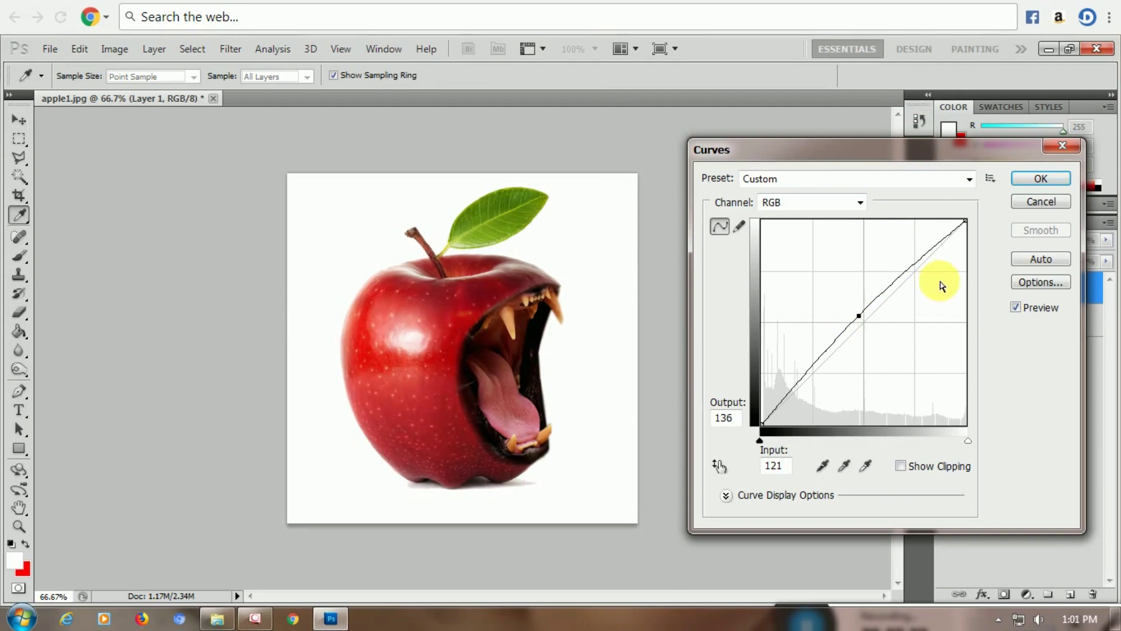
{"action": "left_click", "coordinate": [1041, 179]}
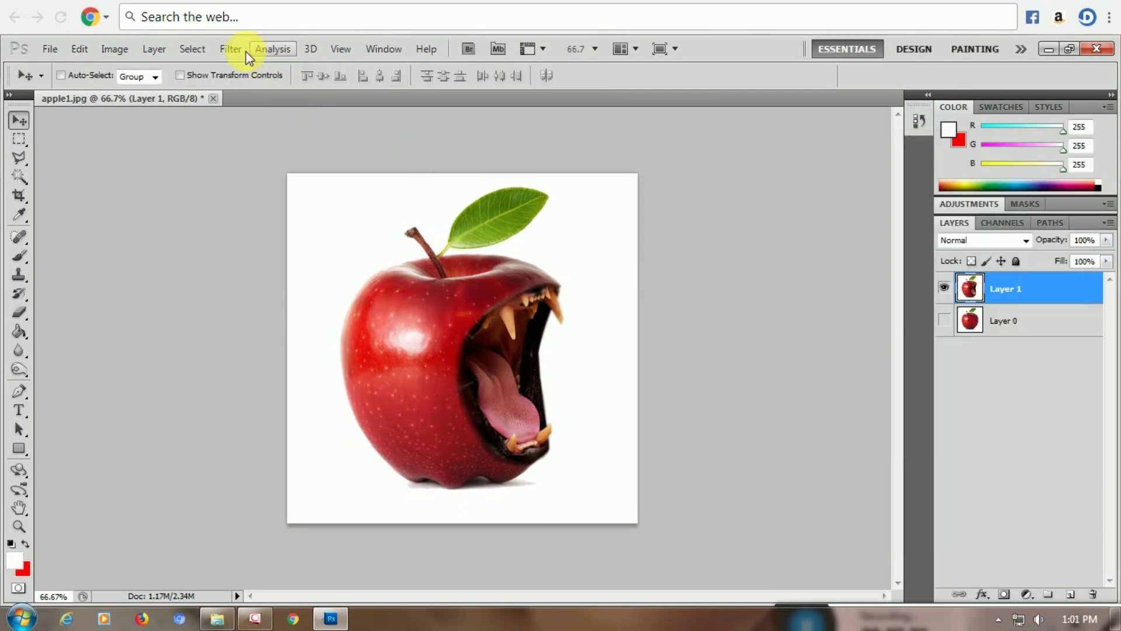
- Apply the Sharpen filter to the merged apple layer
{"action": "left_click", "coordinate": [228, 48]}
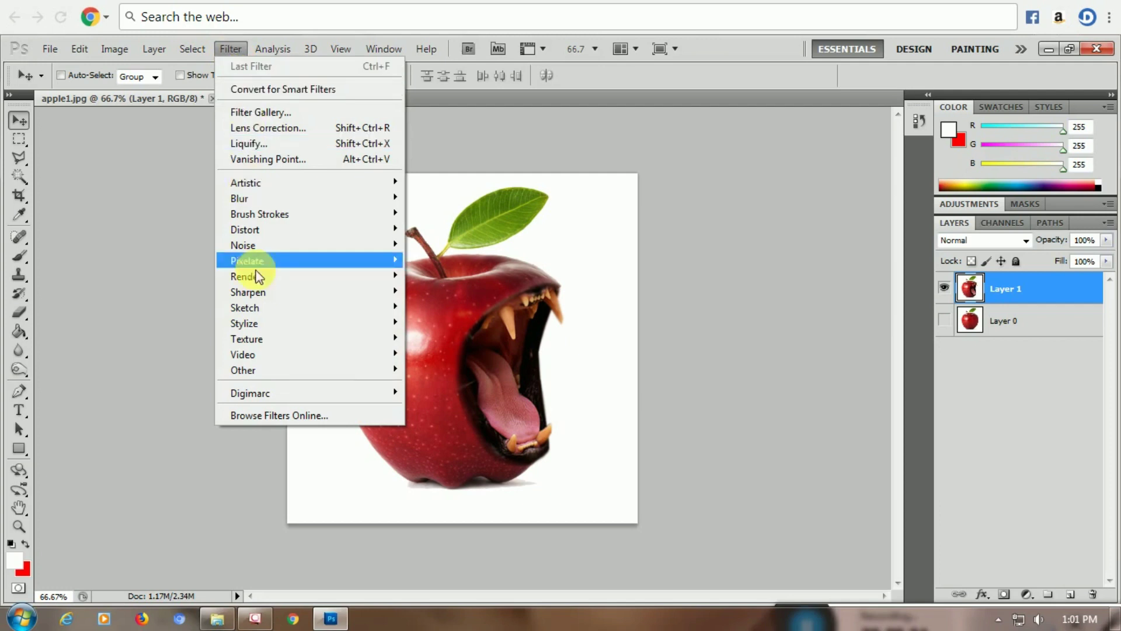
{"action": "mouse_move", "coordinate": [262, 292]}
{"action": "left_click", "coordinate": [426, 290]}
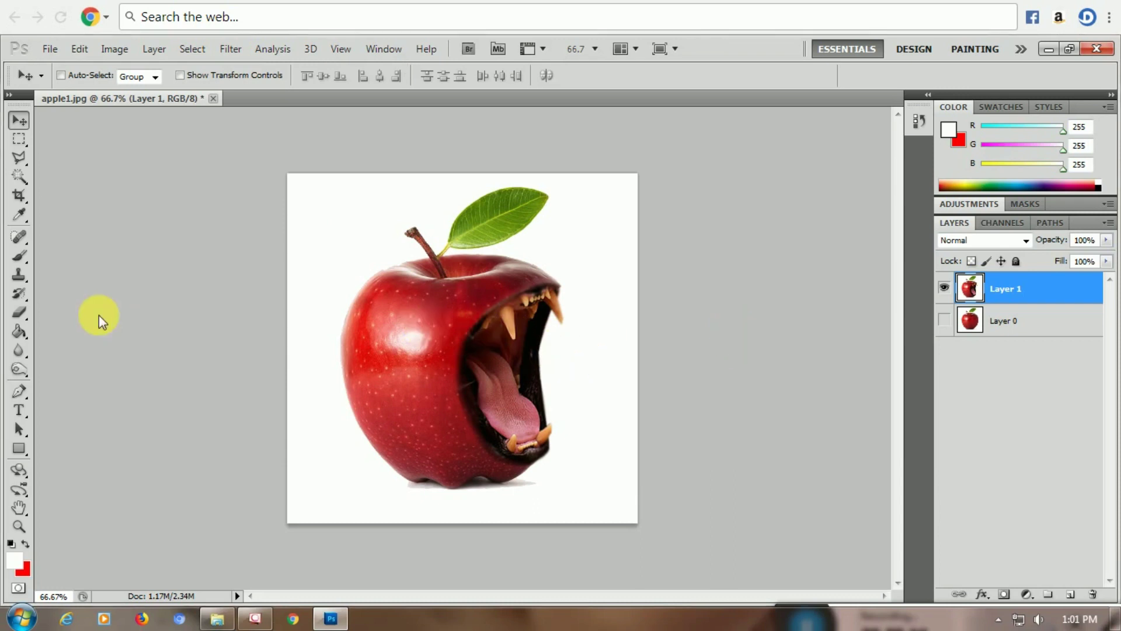
- Save the image as a JPEG named "Manipulasi Sederhana" in the image folder, with High quality and the Progressive format option
{"action": "key", "text": "ctrl+shift+s"}
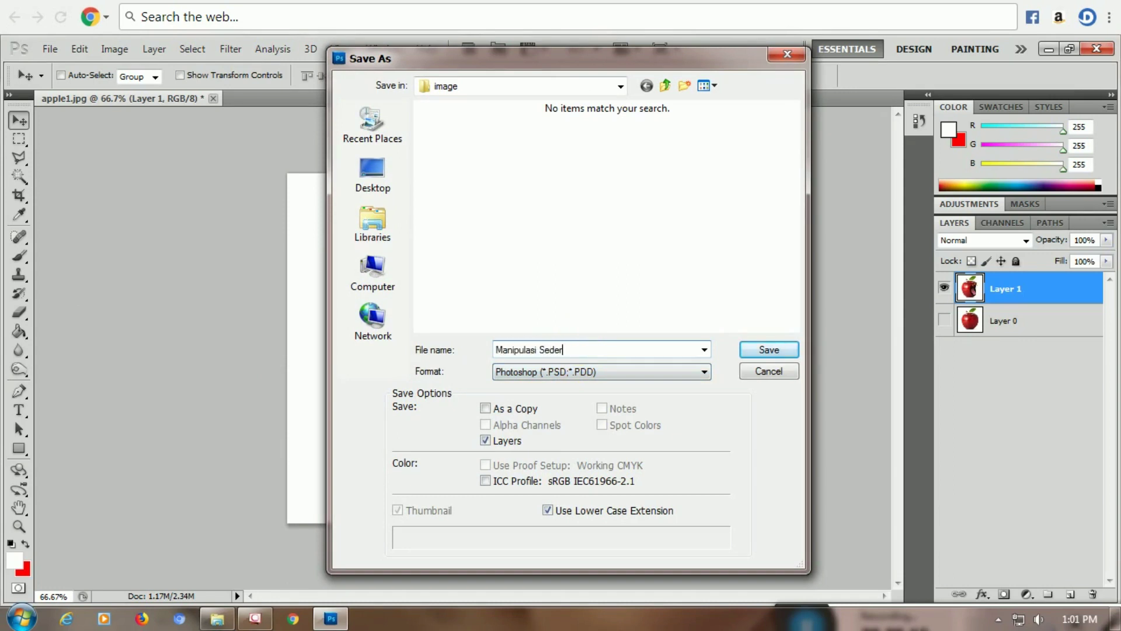
{"action": "left_click", "coordinate": [689, 377]}
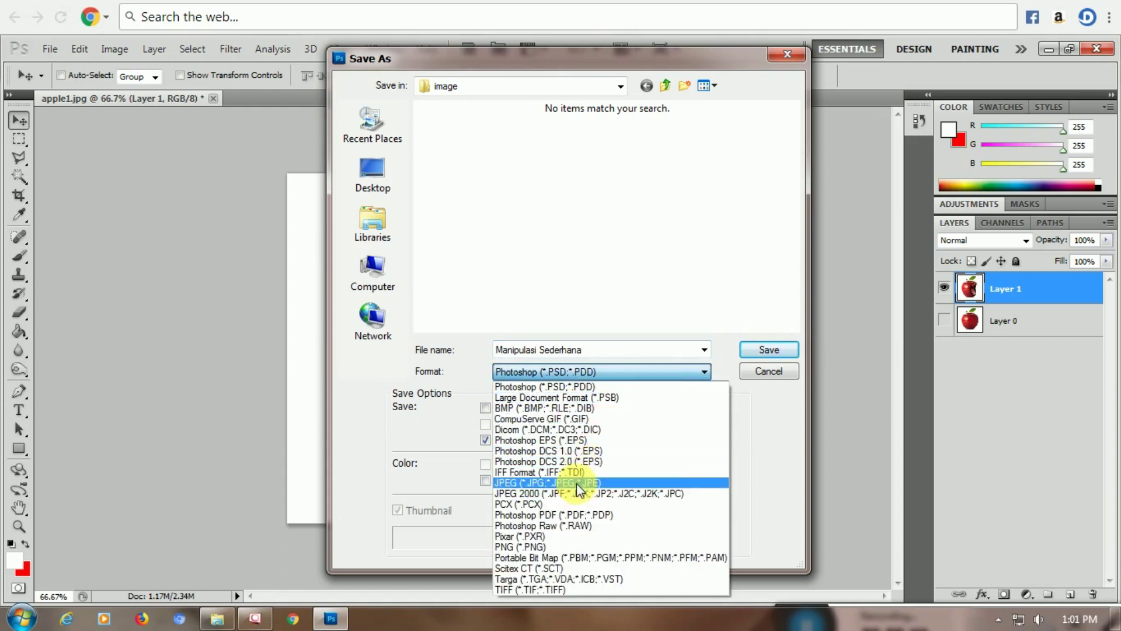
{"action": "left_click", "coordinate": [576, 483]}
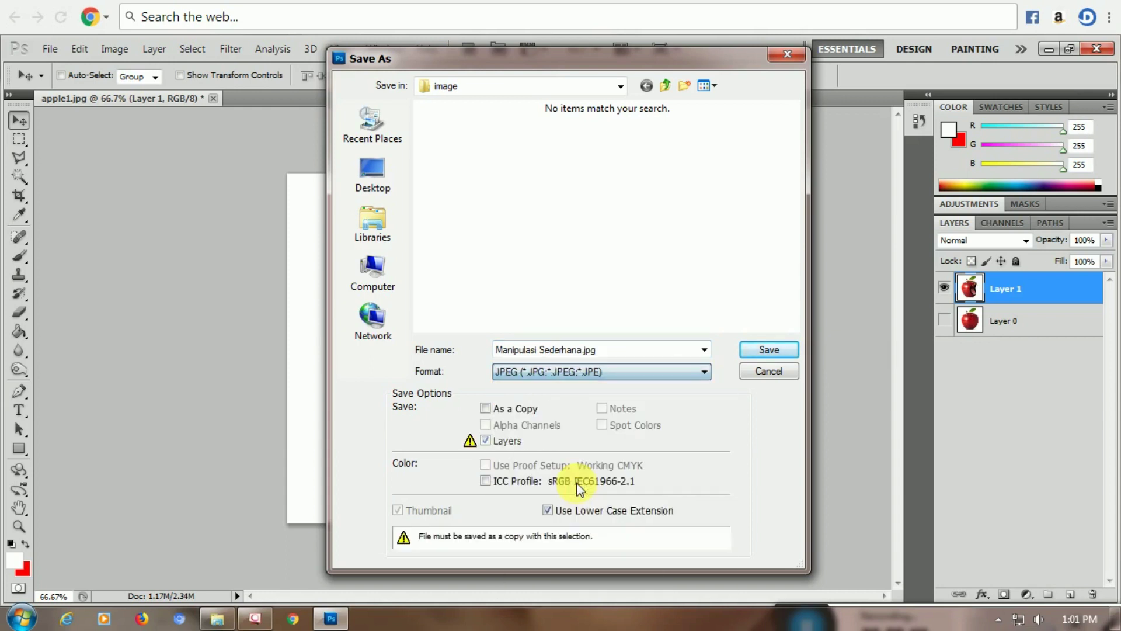
{"action": "left_click", "coordinate": [746, 349]}
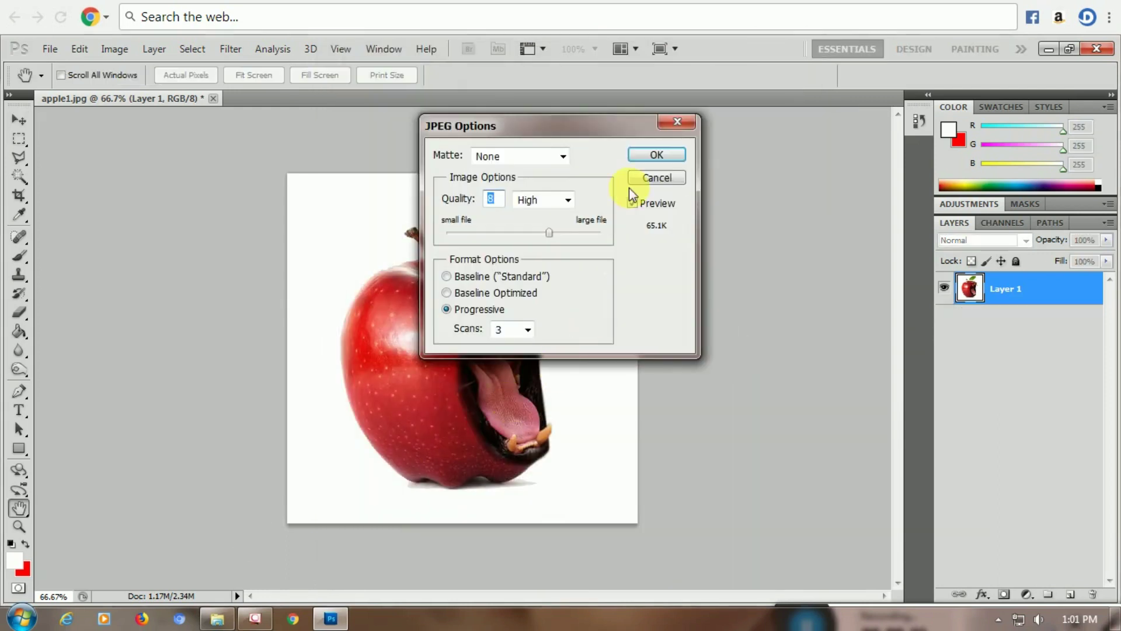
{"action": "left_click", "coordinate": [655, 154]}
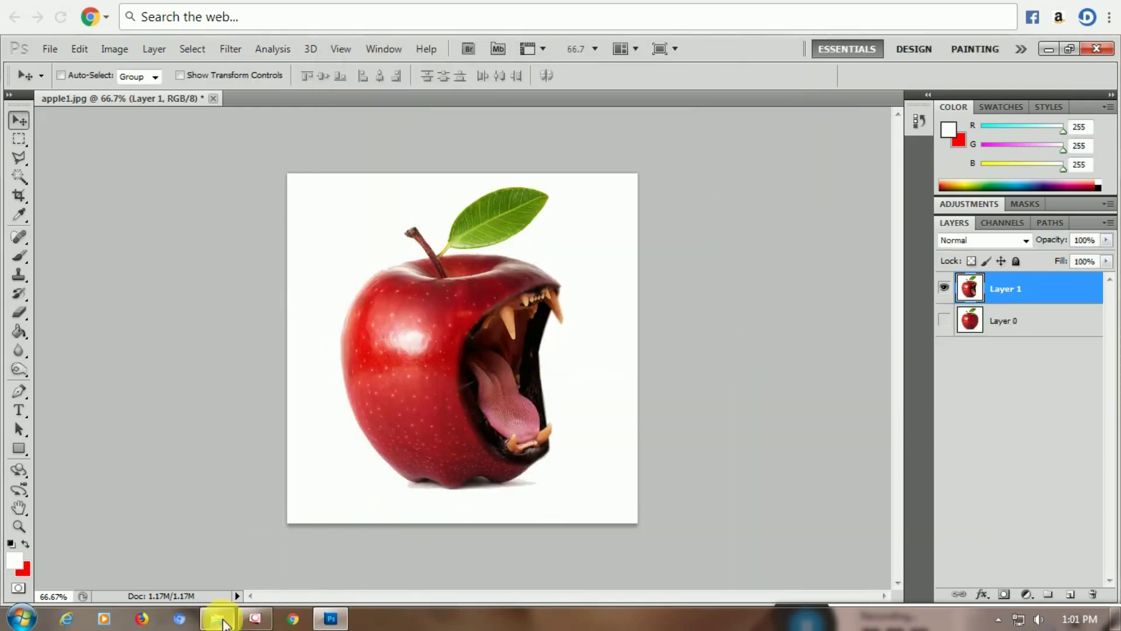
- Open the saved Manipulasi Sederhana.jpg in Windows Photo Viewer from the image folder and inspect the apple's mouth up close and in full
{"action": "left_click", "coordinate": [217, 619]}
{"action": "left_click", "coordinate": [382, 169]}
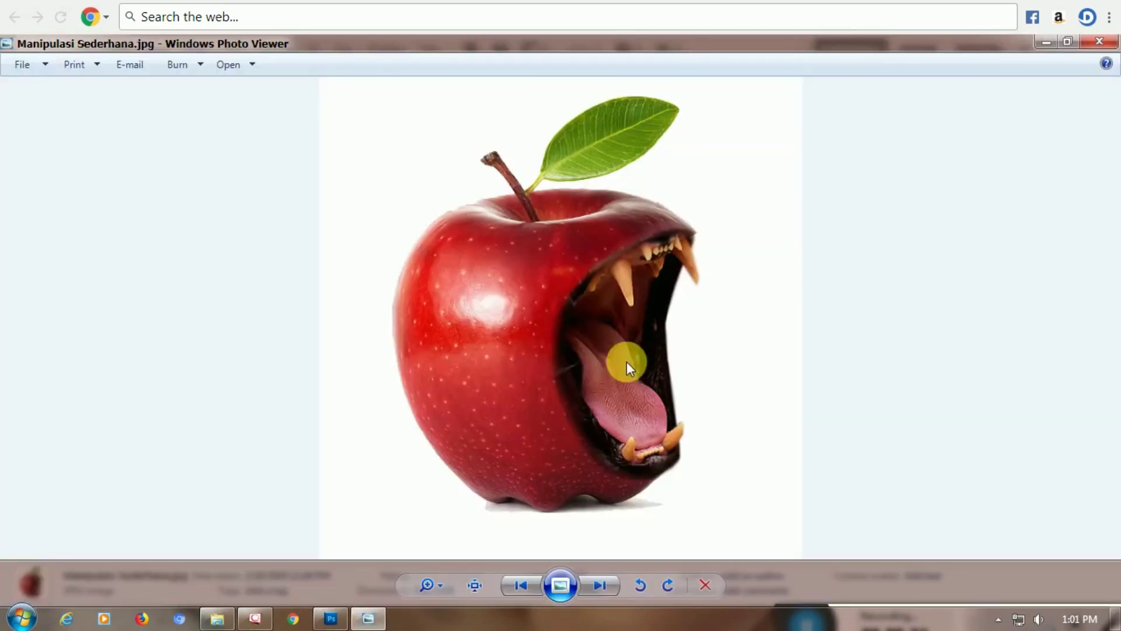
{"action": "scroll", "coordinate": [626, 362], "scroll_direction": "up", "scroll_amount": 1}
{"action": "scroll", "coordinate": [651, 452], "scroll_direction": "up", "scroll_amount": 1}
{"action": "scroll", "coordinate": [651, 452], "scroll_direction": "down", "scroll_amount": 3}
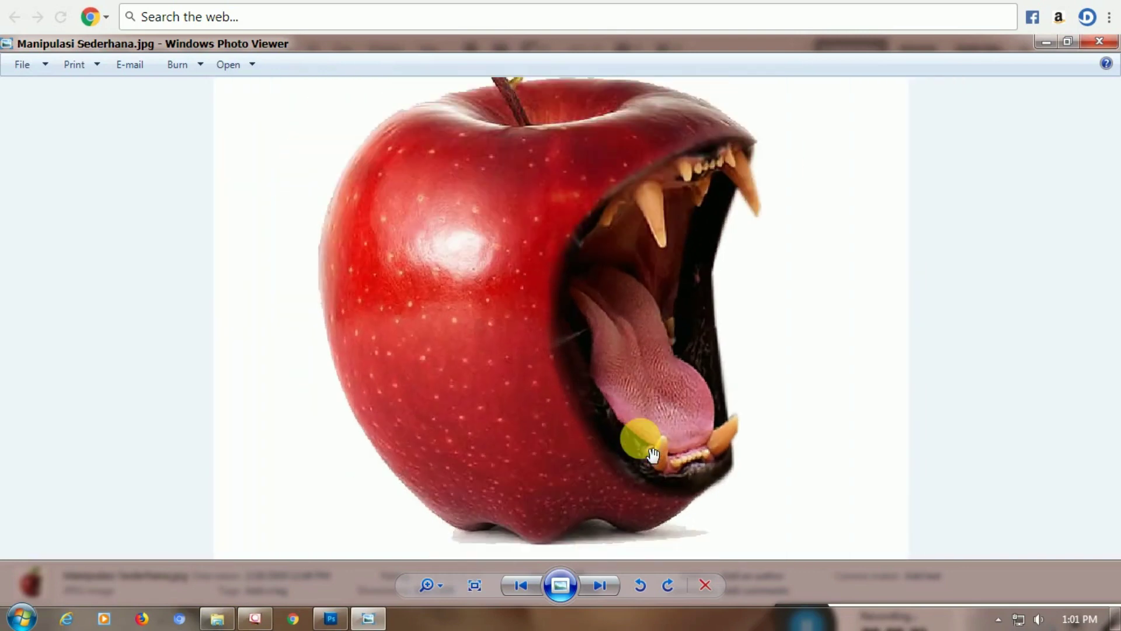
{"action": "scroll", "coordinate": [651, 453], "scroll_direction": "up", "scroll_amount": 3}
{"action": "scroll", "coordinate": [653, 453], "scroll_direction": "down", "scroll_amount": 3}
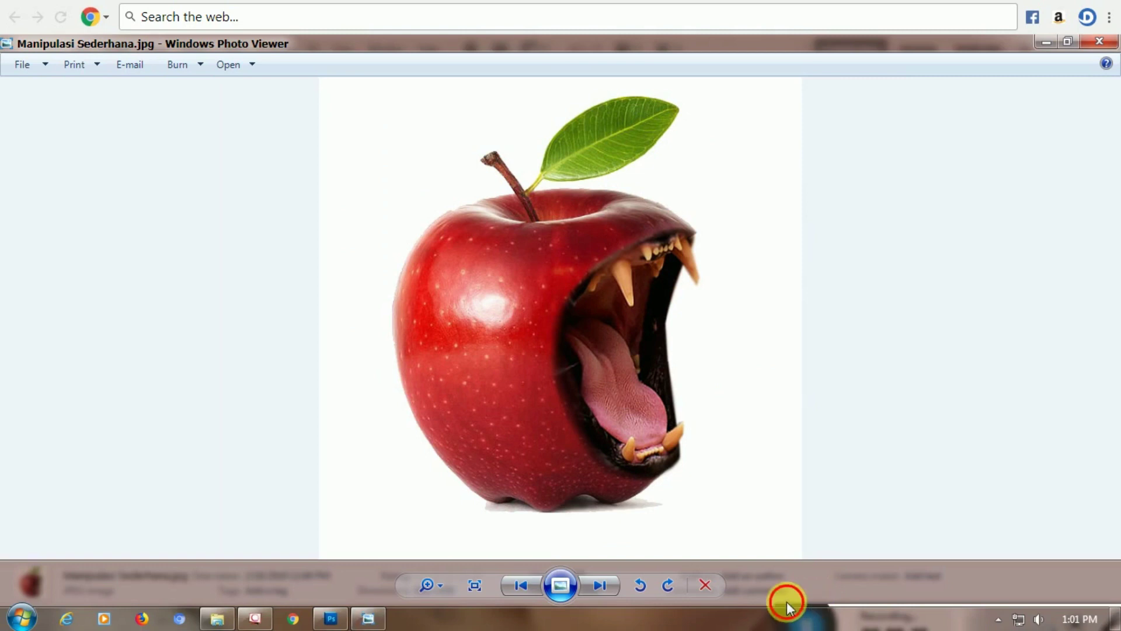
{"action": "left_click_drag", "start_coordinate": [785, 617], "coordinate": [708, 496]}
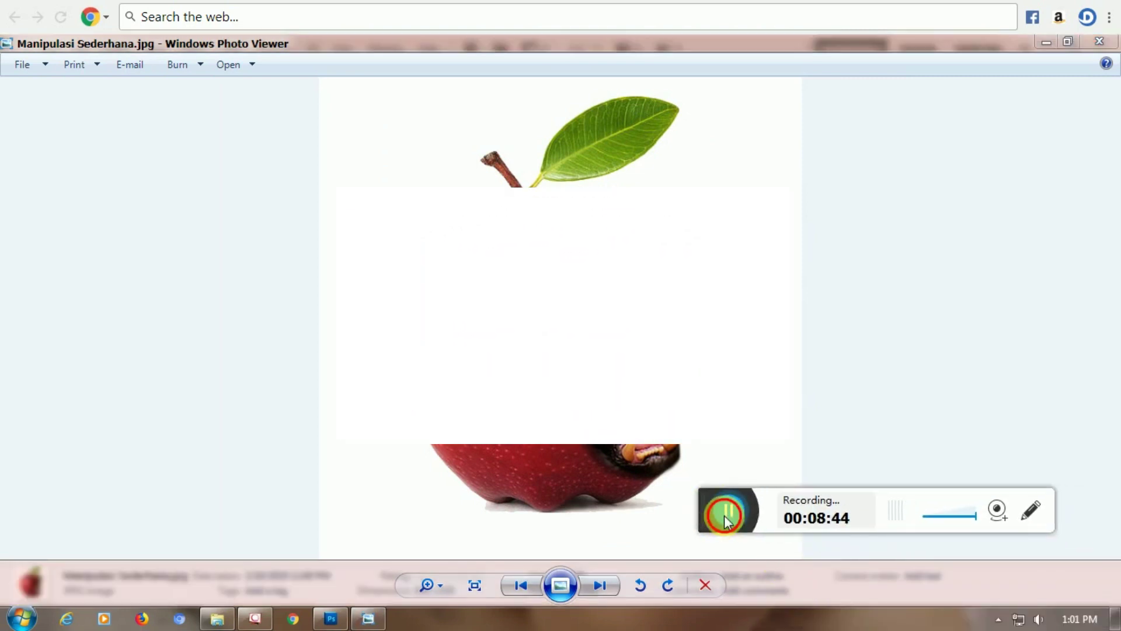